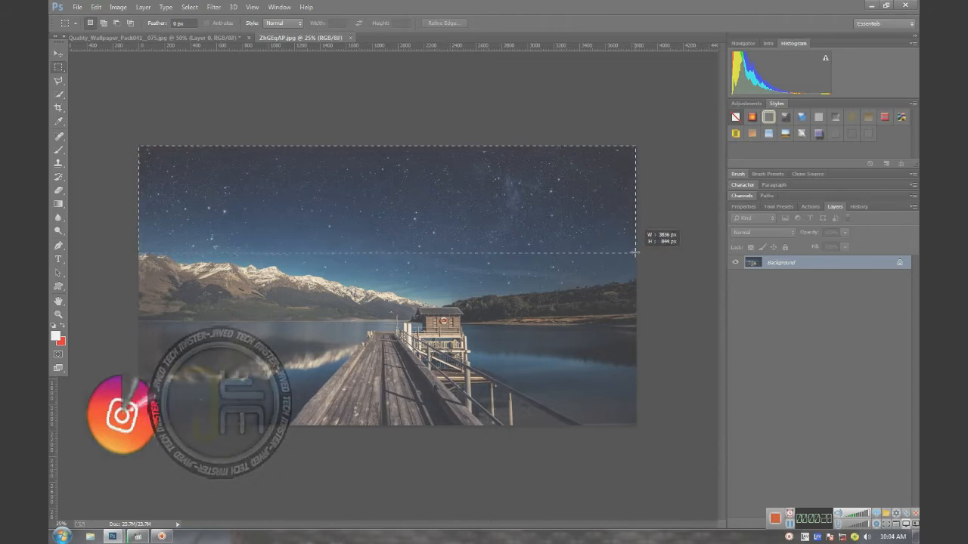
Close the starry source image, paste the copied night sky into the desert picture and move it up to meet the horizon.
left_click(350, 37)
key("ctrl+v")
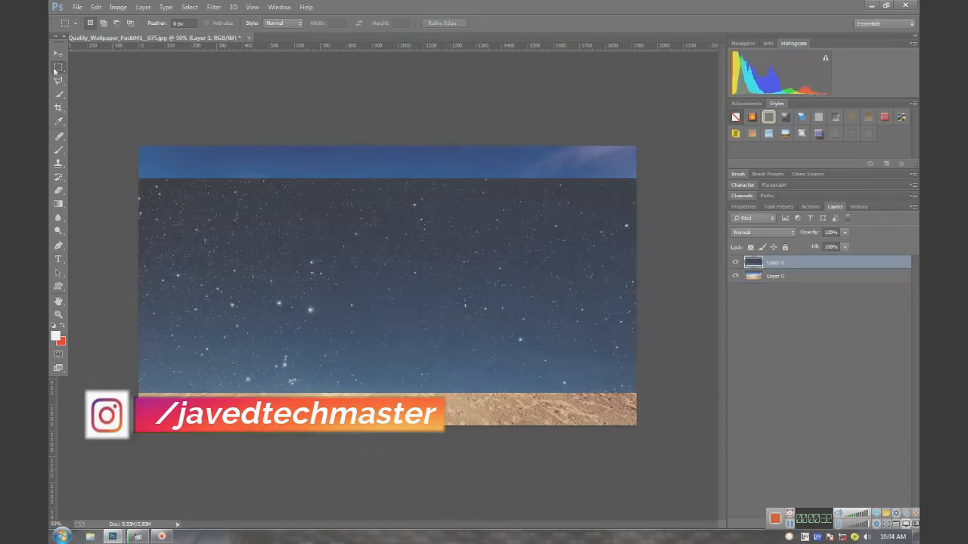
key("v")
left_click_drag(429, 340, 417, 247)
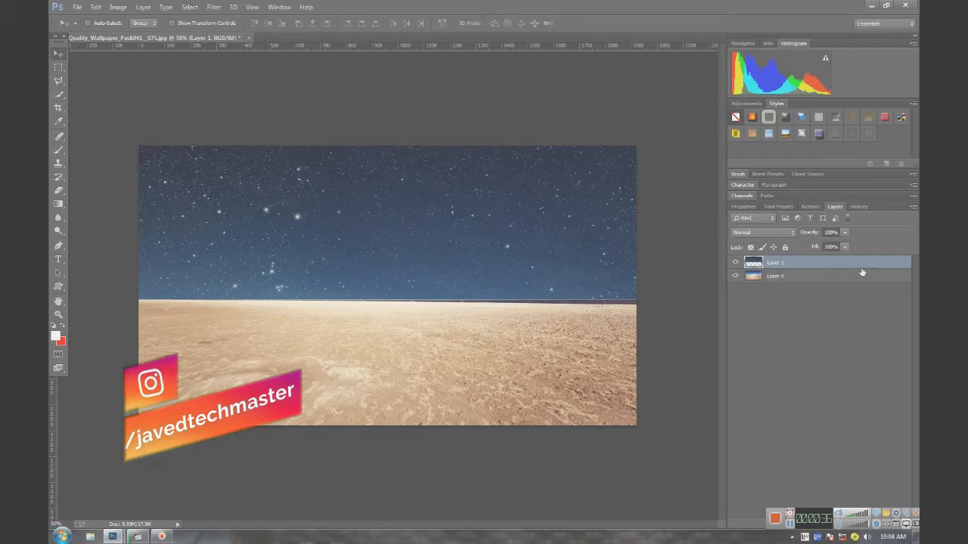
Compare Linear Dodge (Add) and Color Dodge on the starry sky layer and settle on Linear Dodge (Add).
left_click(753, 232)
left_click(756, 342)
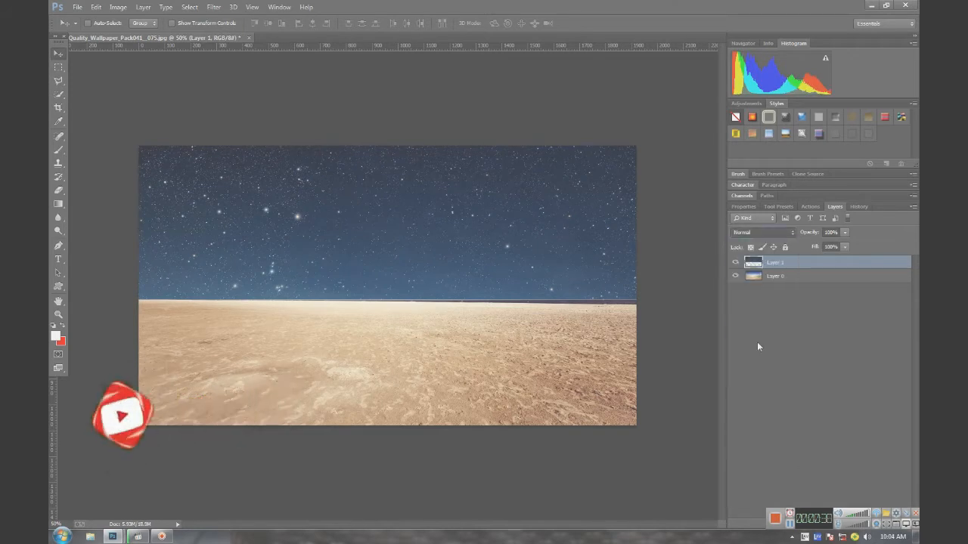
left_click(758, 233)
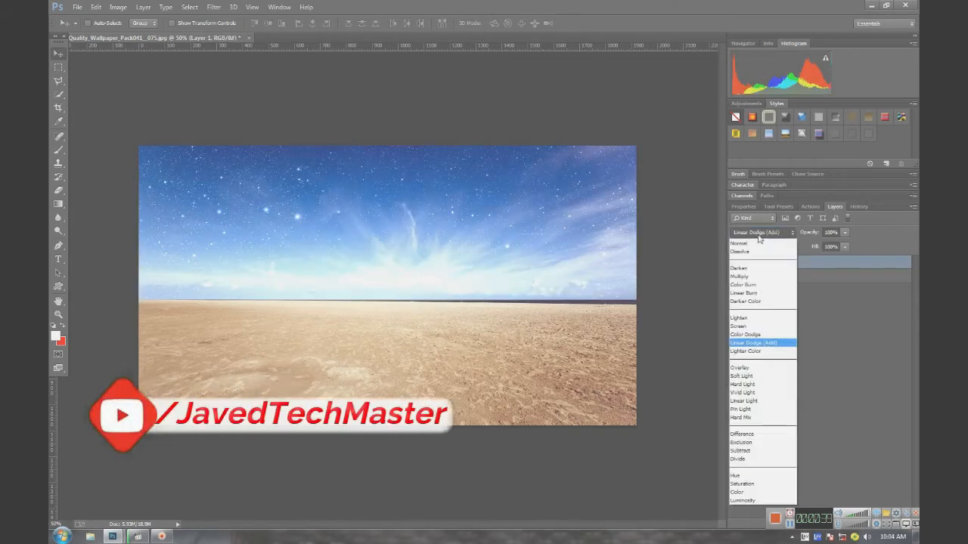
left_click(752, 334)
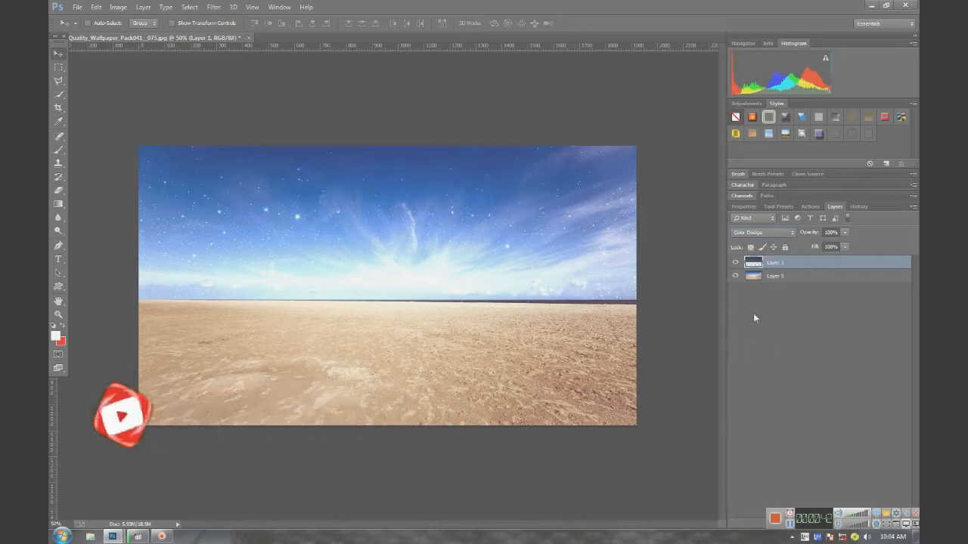
left_click(756, 233)
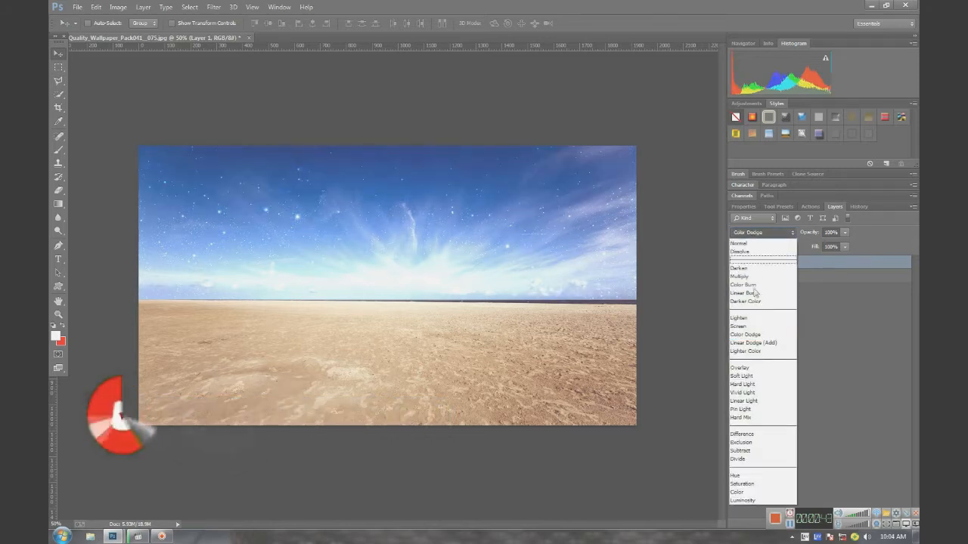
left_click(756, 343)
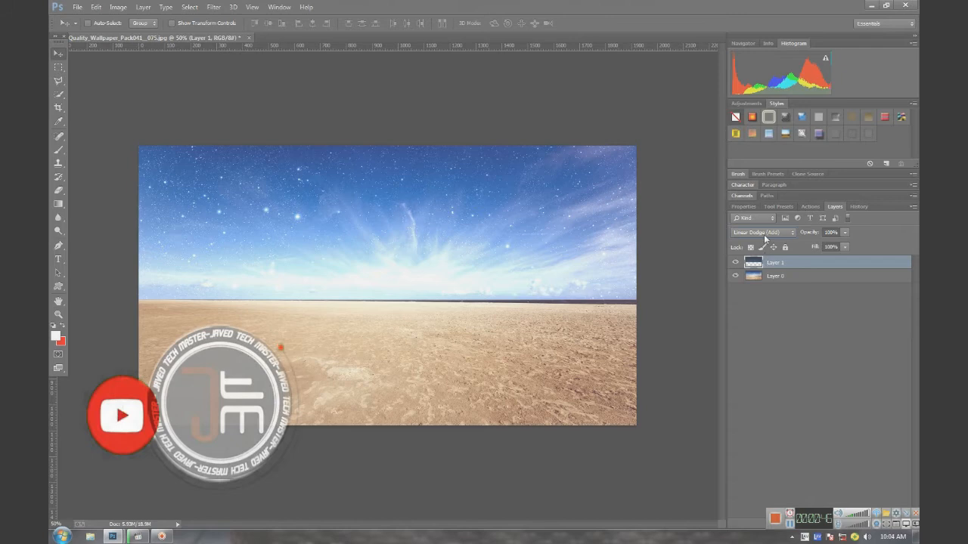
left_click(764, 233)
left_click(752, 338)
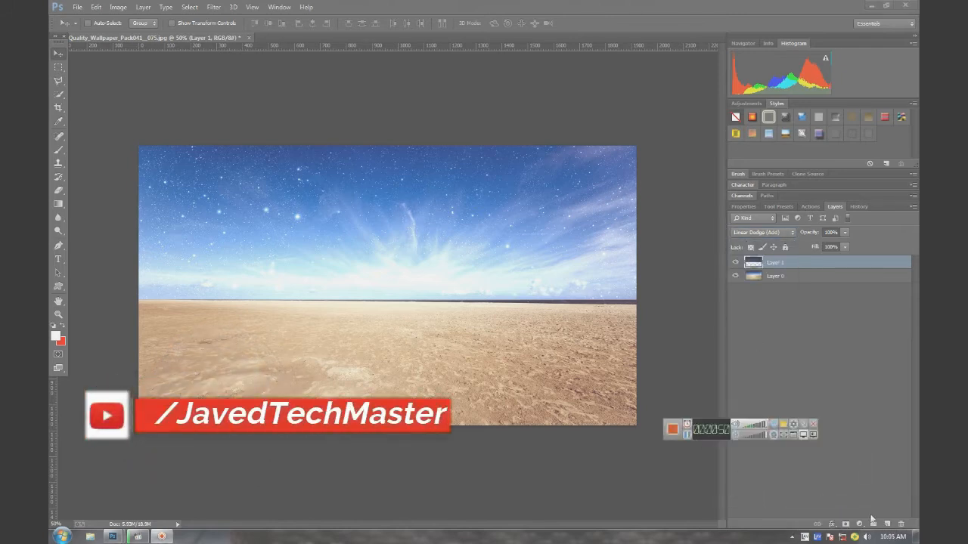
Add a Color Lookup adjustment using the Moonlight.3DL LUT and place it directly beneath the starry sky layer.
left_click(859, 524)
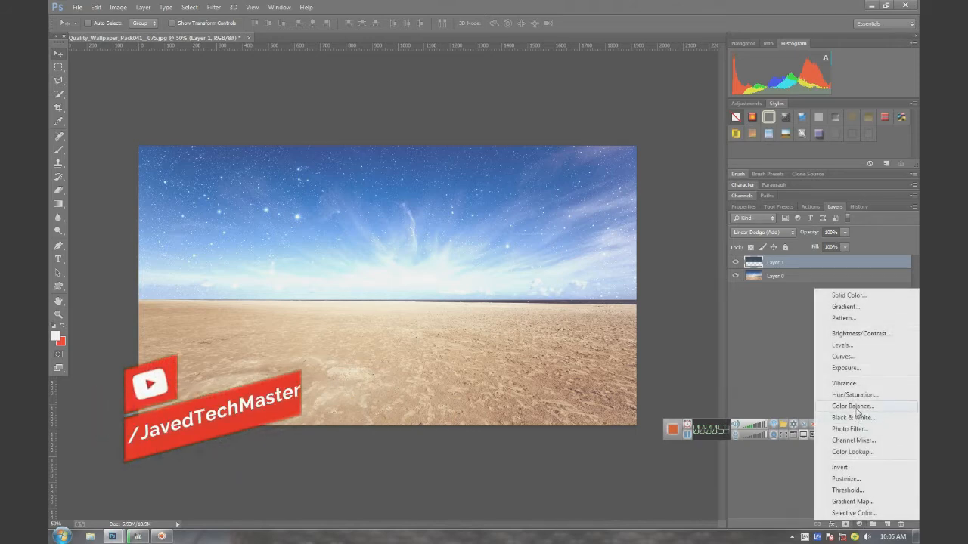
left_click(858, 452)
left_click(815, 239)
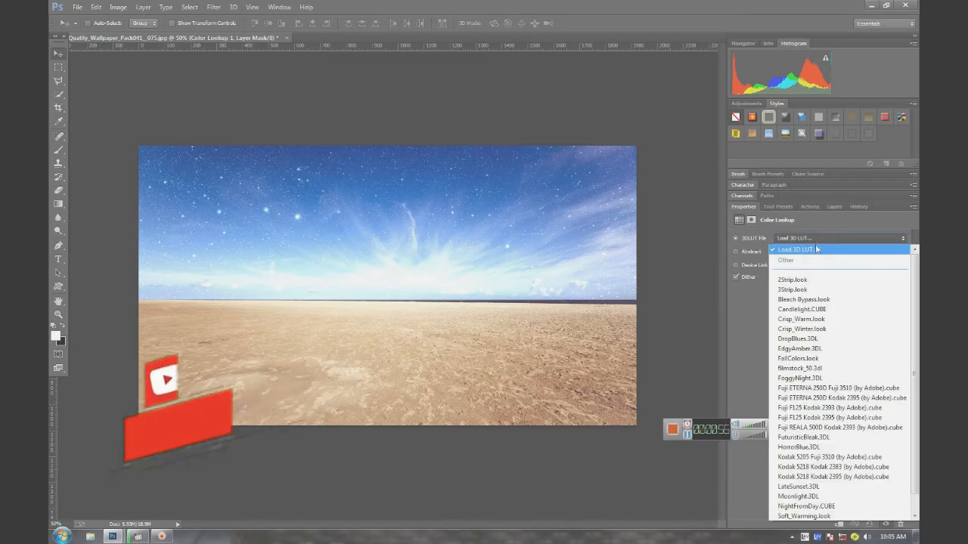
left_click(818, 496)
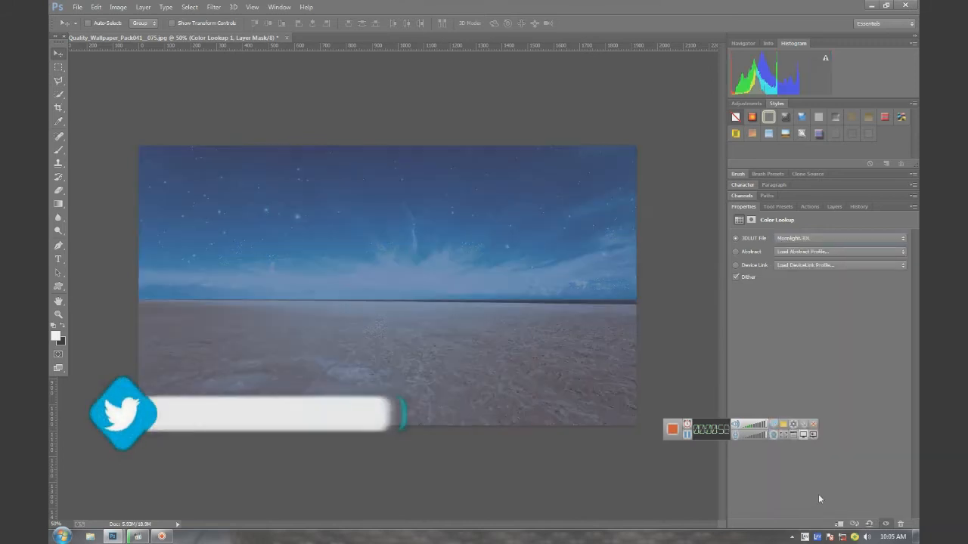
left_click(834, 208)
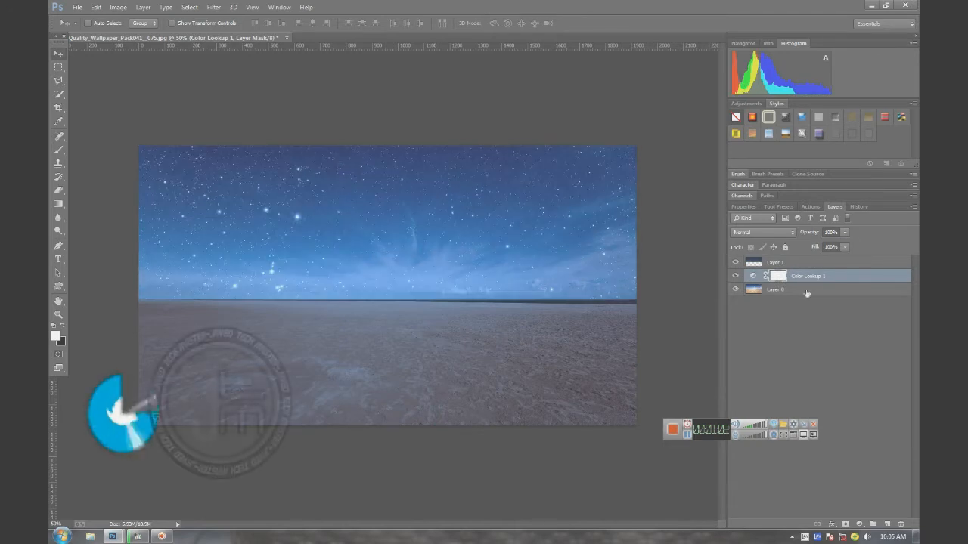
left_click_drag(716, 434, 817, 529)
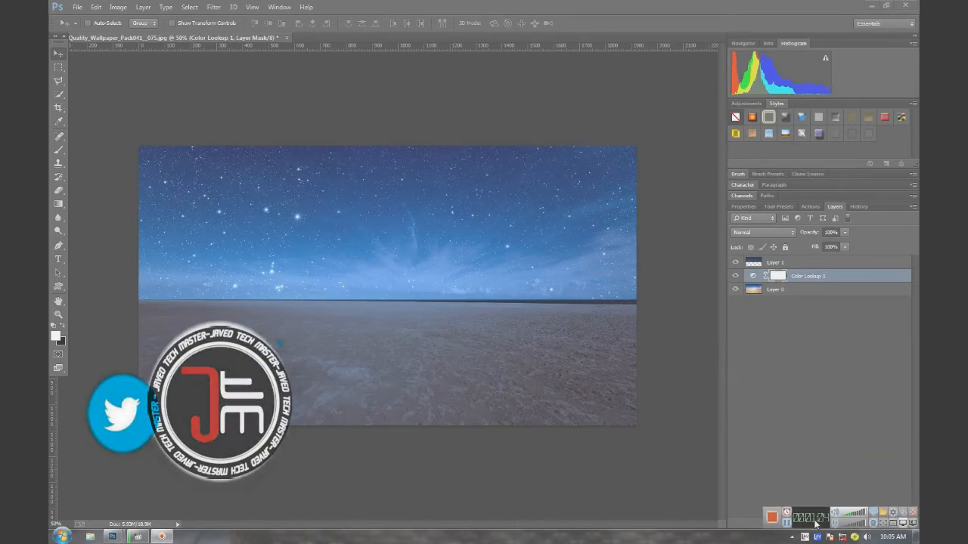
Draw a white-filled circle shape in the upper-left part of the night sky.
left_click(58, 286)
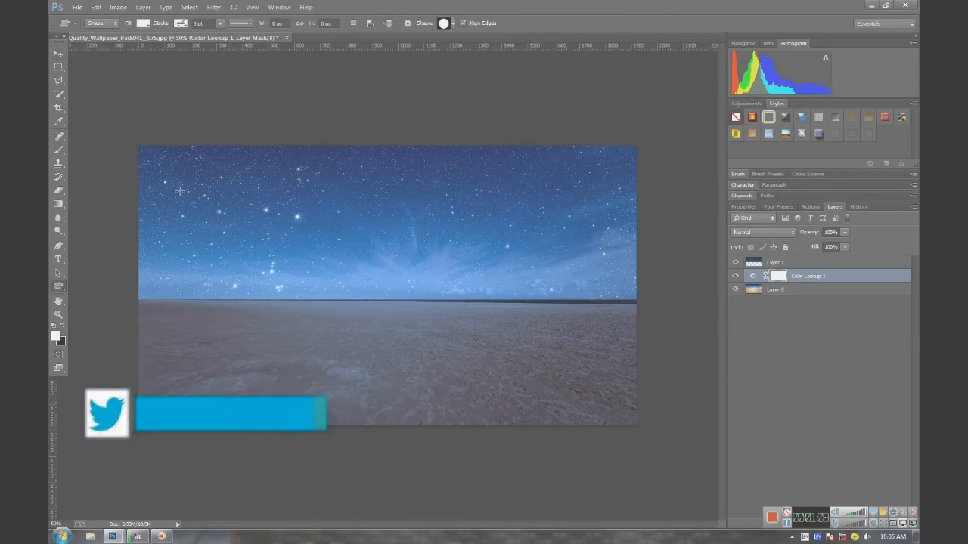
left_click_drag(183, 192, 231, 206)
key("v")
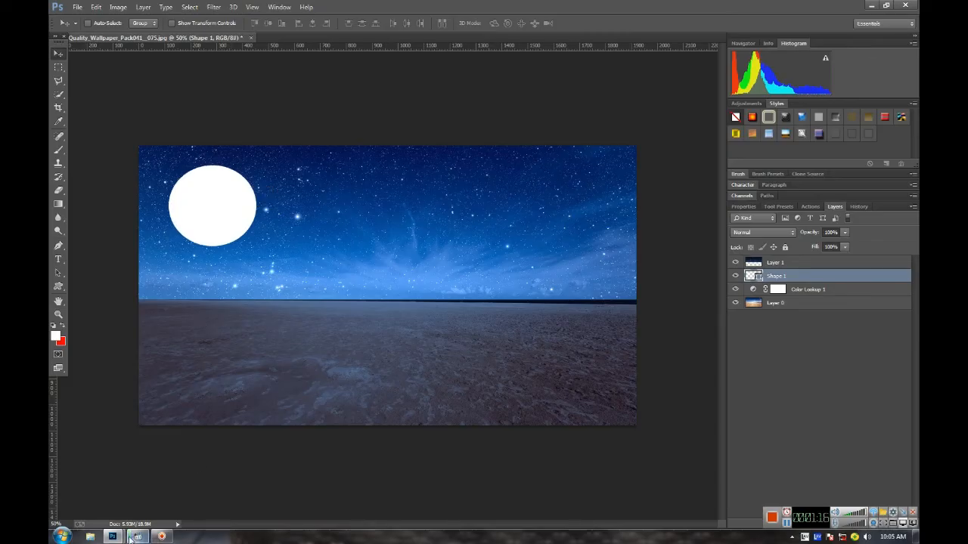
Make a circular selection inside the full moon in the moon background image and copy it.
mouse_move(112, 537)
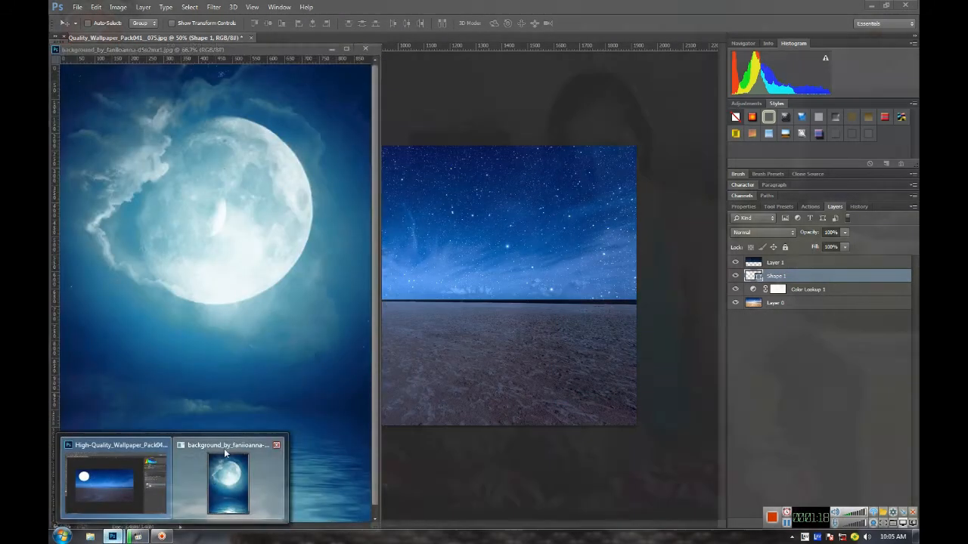
left_click(223, 448)
left_click_drag(58, 68, 106, 73)
left_click_drag(212, 202, 271, 266)
left_click_drag(213, 177, 247, 195)
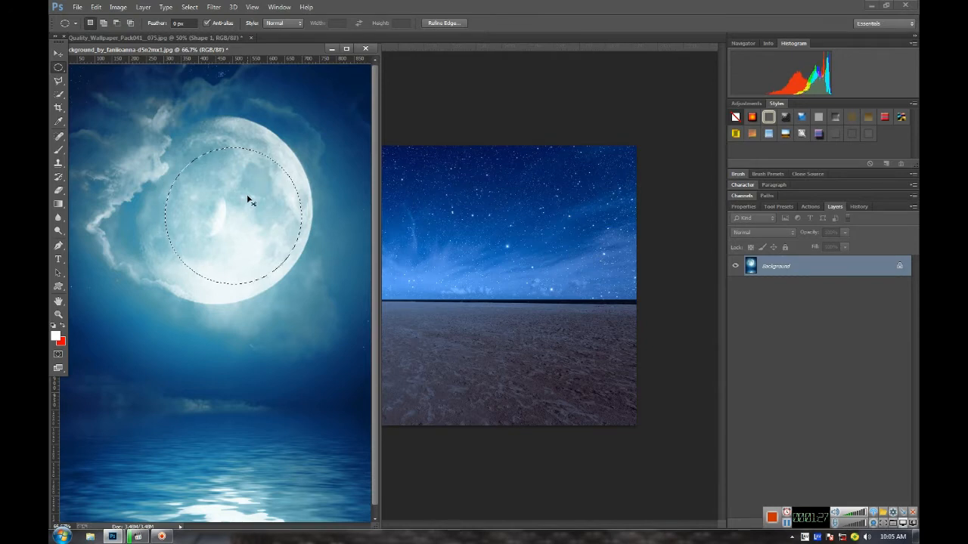
Close the moon image without saving and paste the copied moon over the white circle in the desert composite.
left_click(364, 49)
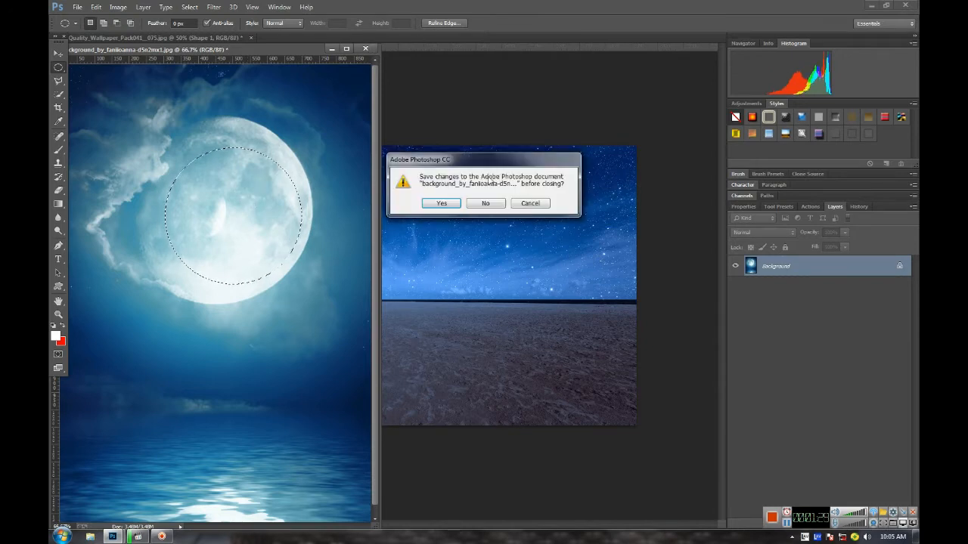
left_click(484, 203)
key("ctrl+v")
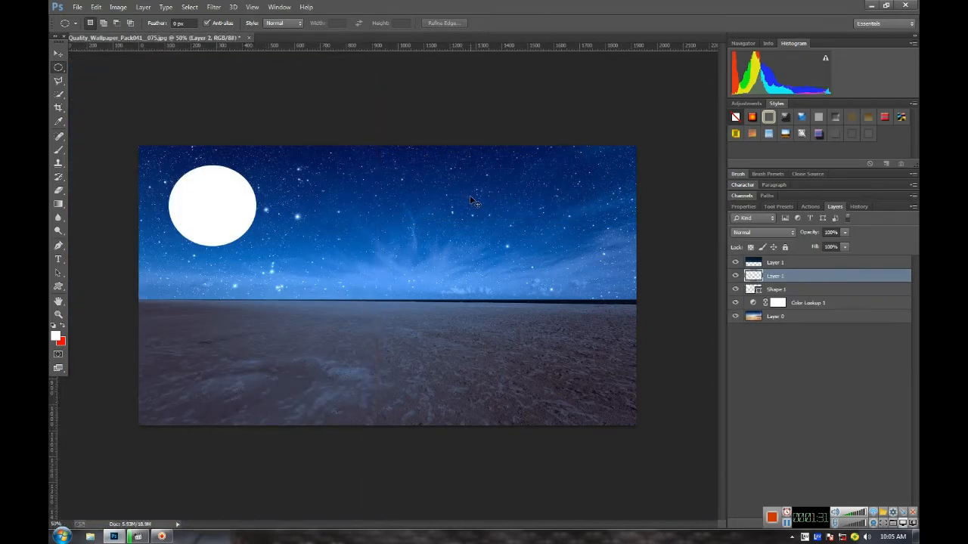
left_click(62, 52)
left_click_drag(371, 265, 196, 186)
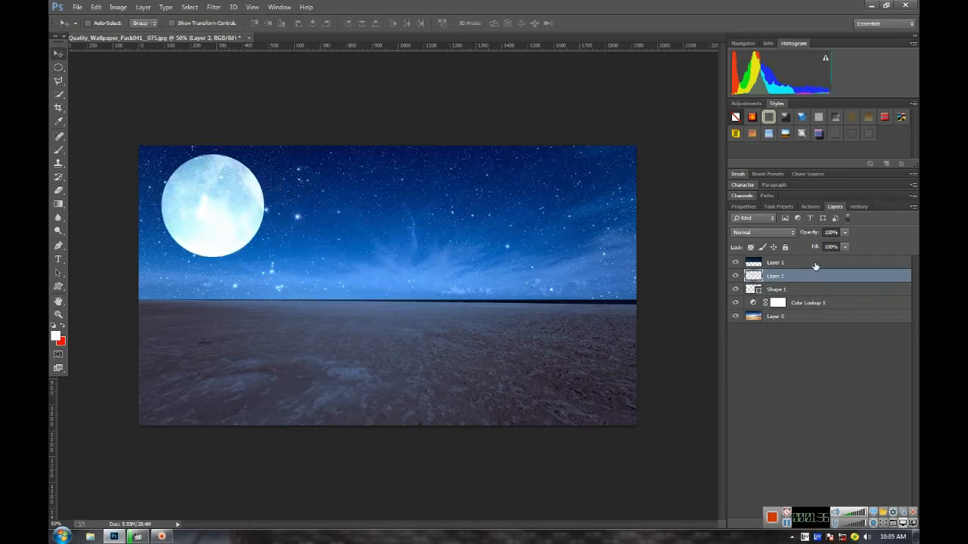
Move the starry sky layer below the moon and white circle layers, directly above the Color Lookup adjustment.
left_click_drag(780, 264, 803, 308)
left_click(806, 290)
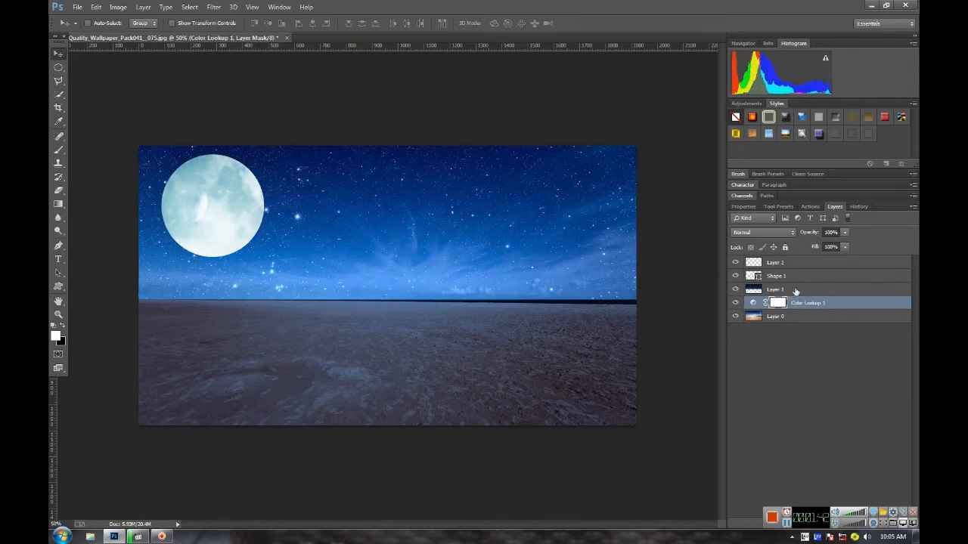
left_click(782, 264)
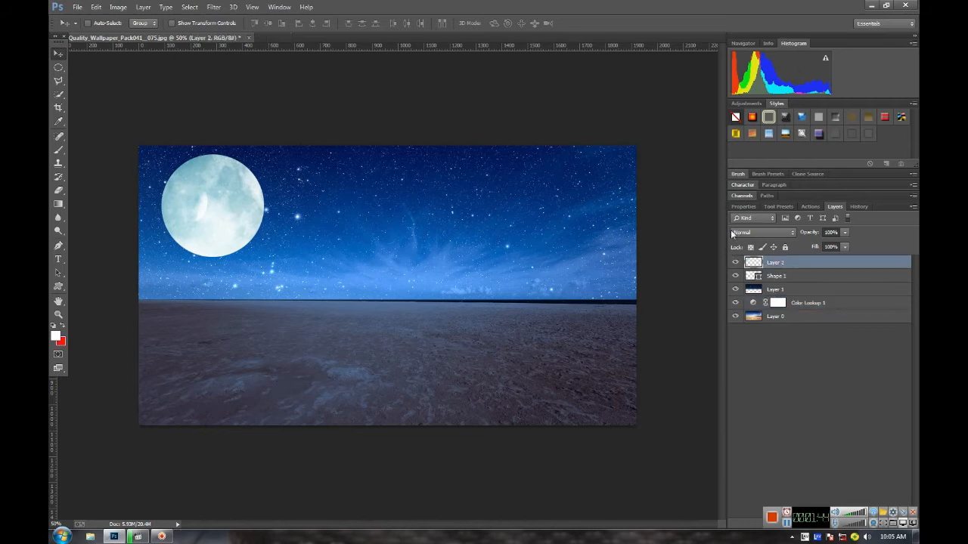
key("ctrl+t")
key("ctrl+plus")
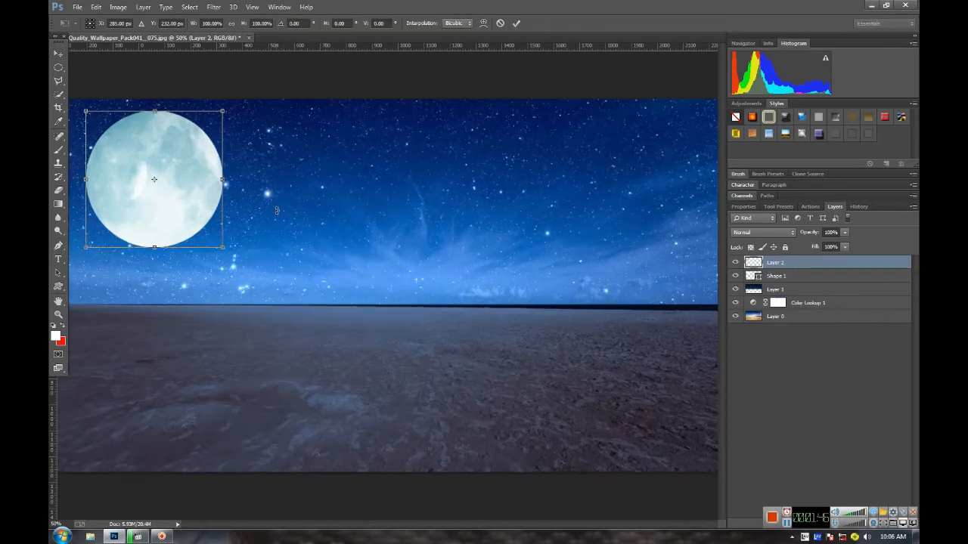
key("Return")
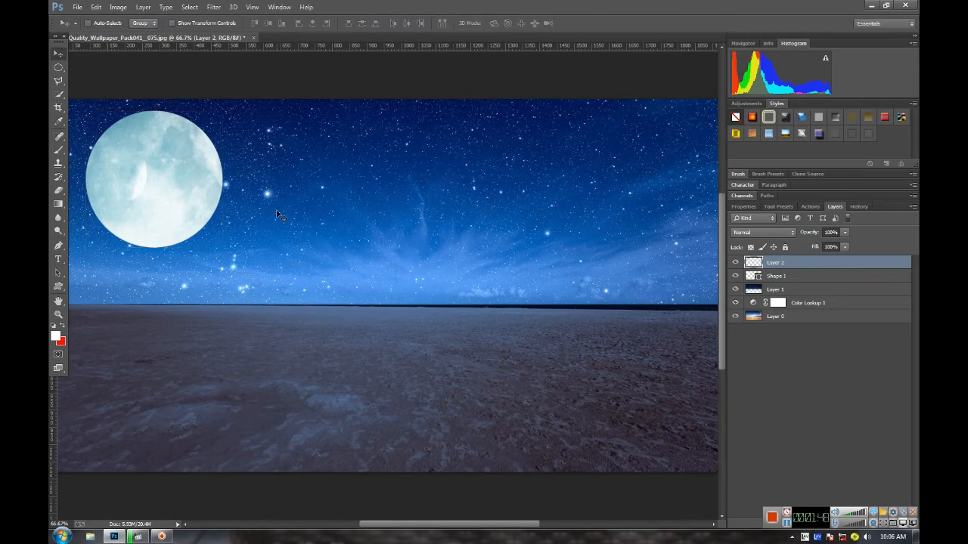
key("ctrl+minus")
key("ctrl+minus")
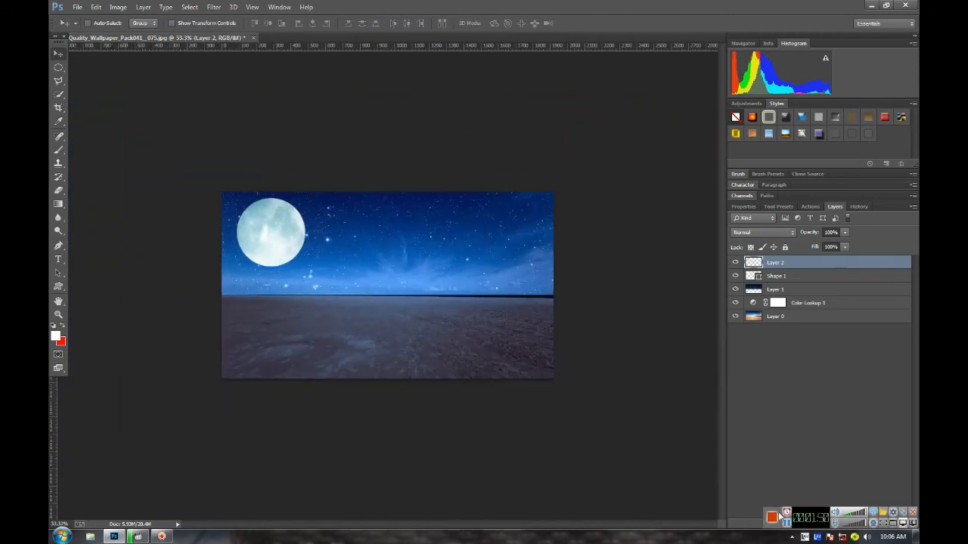
left_click(788, 523)
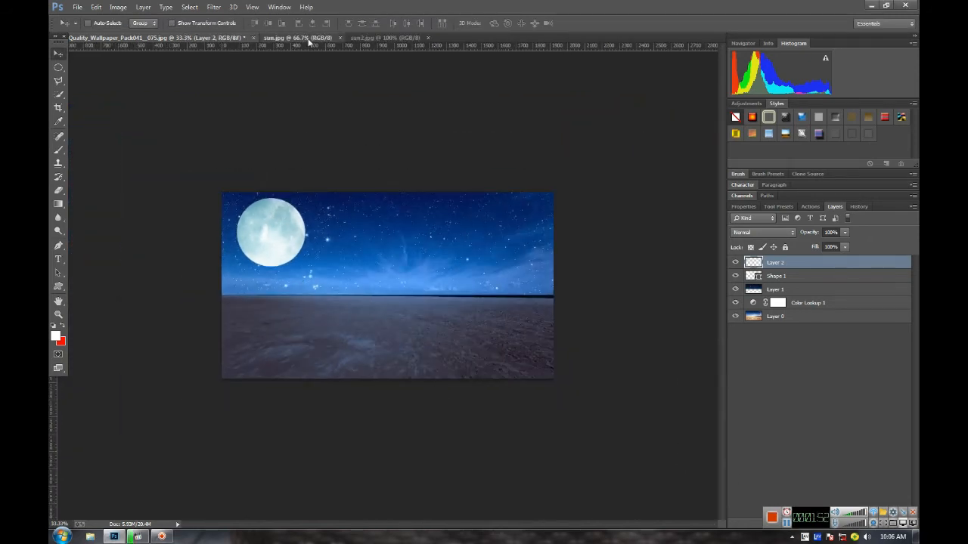
Bring the orange glow from sun2.jpg into the desert composite as a new layer and set its blend mode to Screen.
left_click(306, 37)
left_click(365, 34)
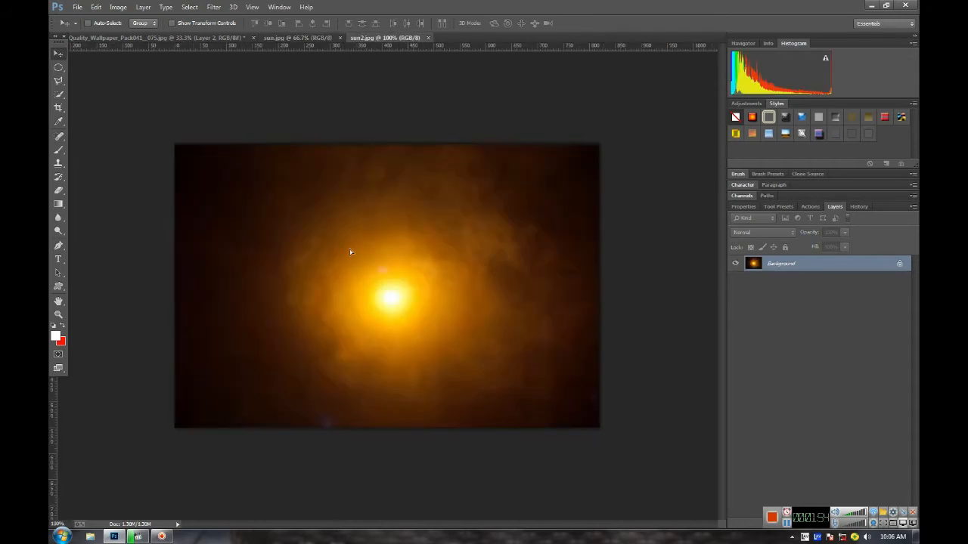
left_click_drag(130, 36, 409, 266)
left_click(773, 232)
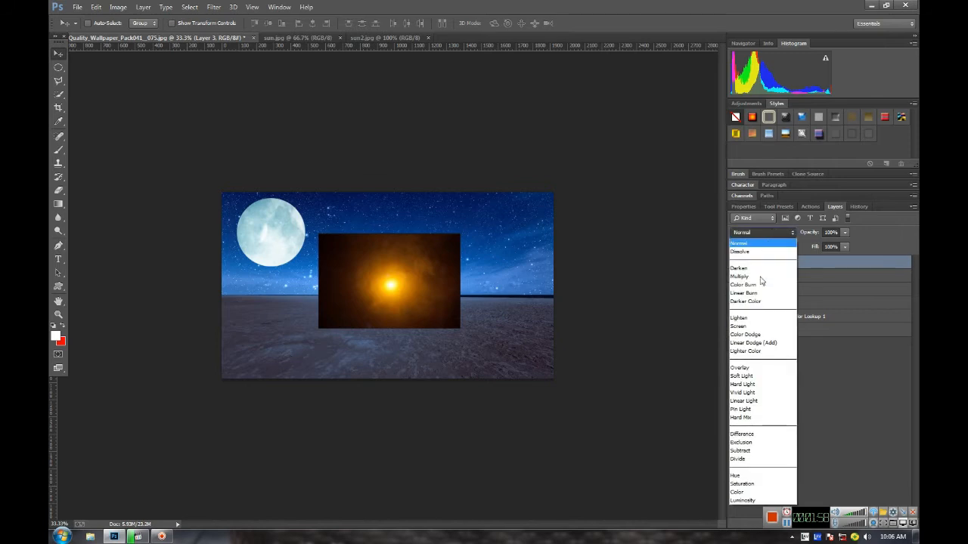
left_click(740, 327)
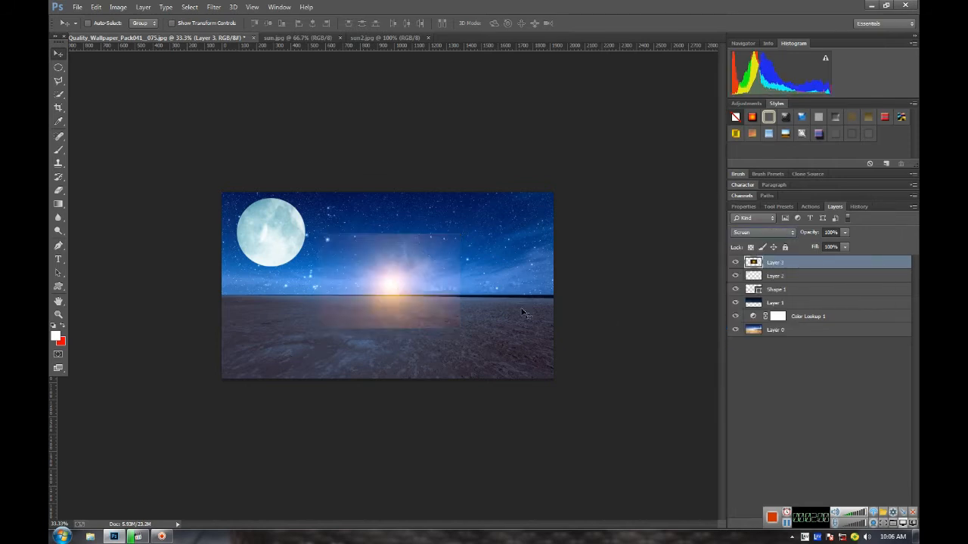
Centre the glow on the moon and move its layer below the white circle shape layer.
left_click_drag(315, 252, 304, 229)
left_click_drag(807, 269, 801, 305)
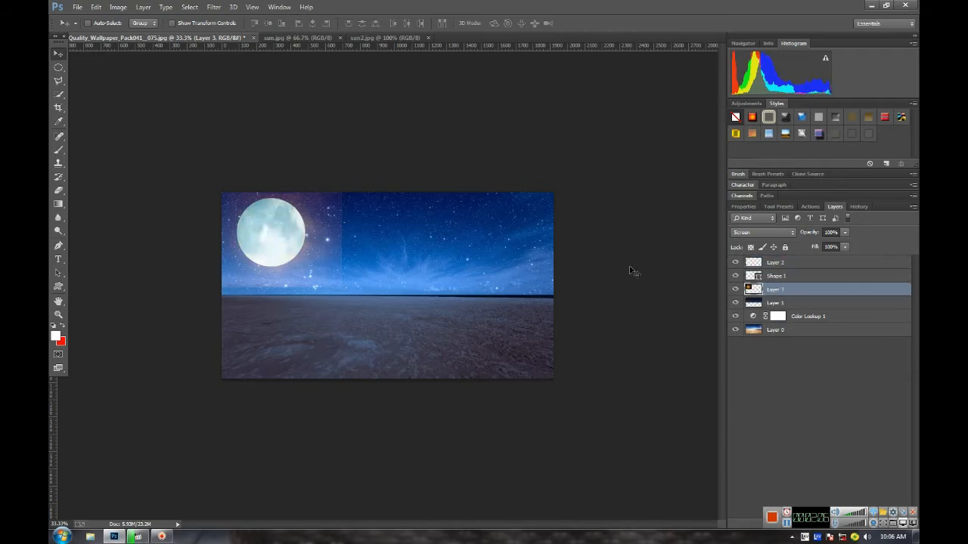
Enlarge the glow to about 130% width and 134% height, and place its layer between the moon and the white circle.
key("ctrl+t")
left_click_drag(342, 286, 363, 303)
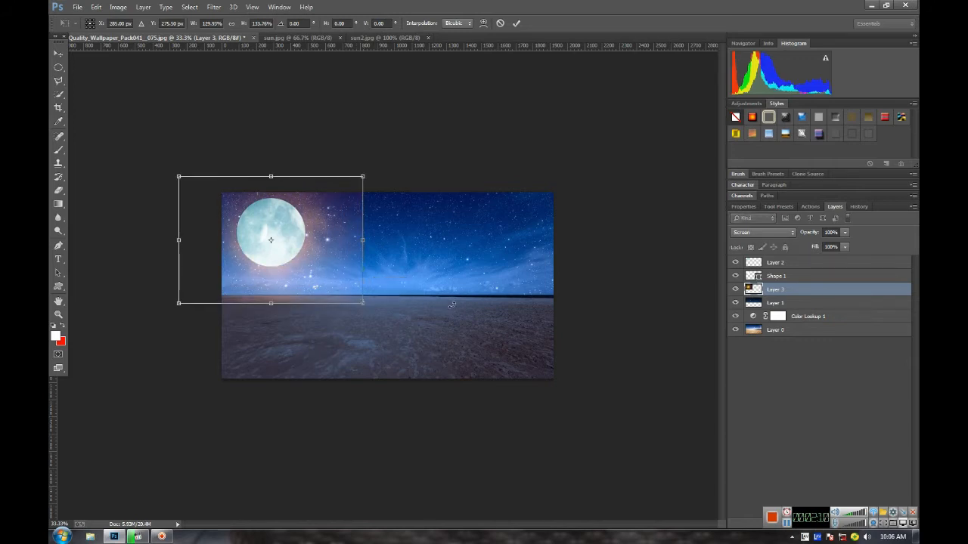
key("Return")
left_click_drag(781, 288, 779, 276)
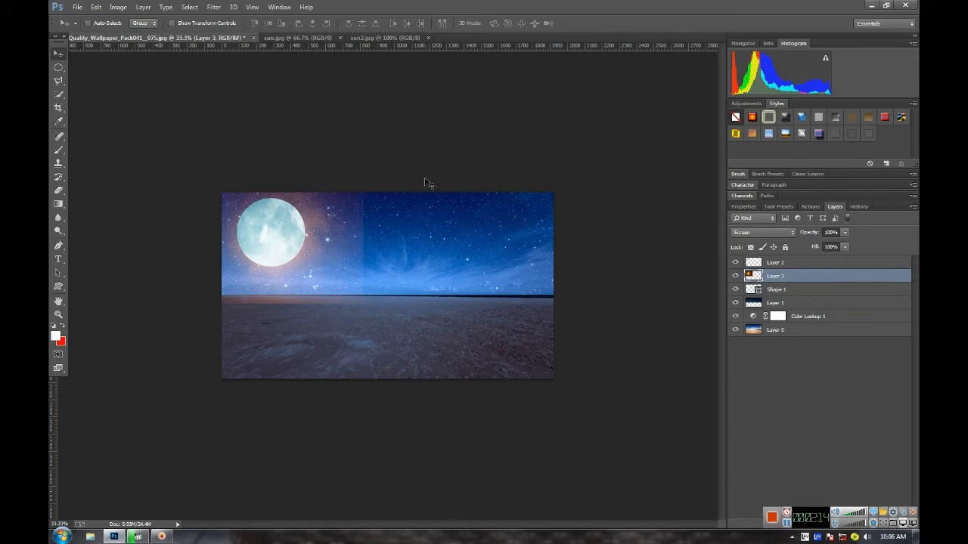
Shift the glow layer's hue to +120 with Hue/Saturation.
key("ctrl+u")
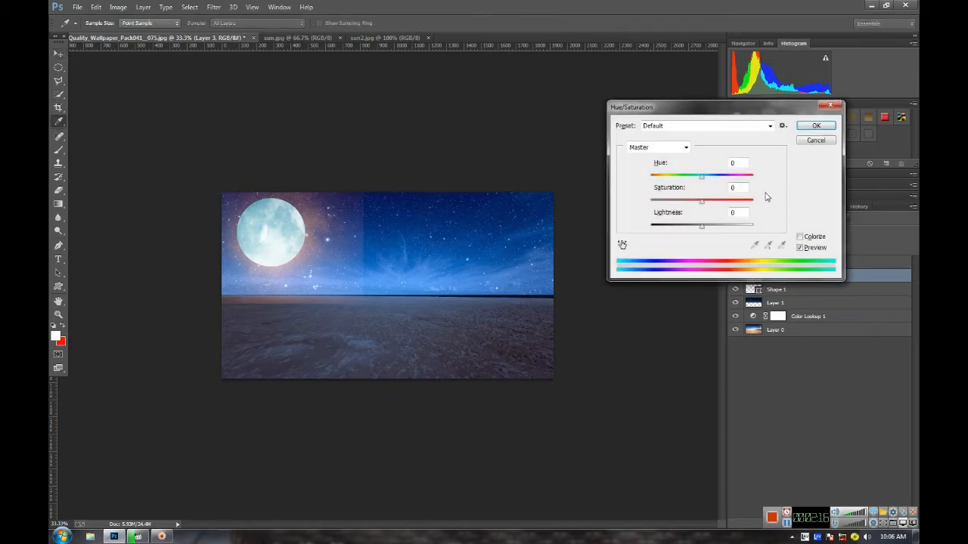
left_click_drag(701, 180, 741, 182)
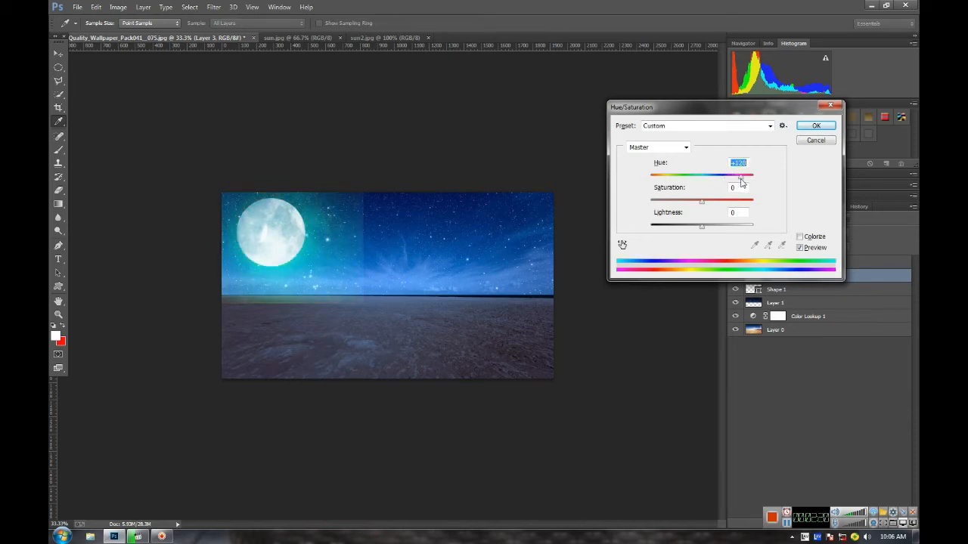
left_click(815, 125)
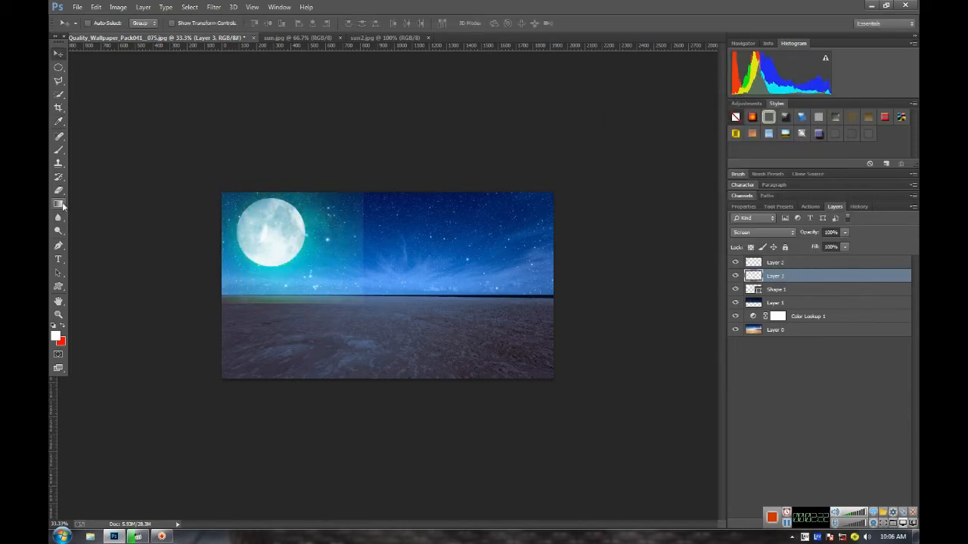
Erase the hard edges of the teal moon glow with a soft 332 px eraser and lower its layer's opacity to 63%.
left_click(59, 191)
right_click(371, 221)
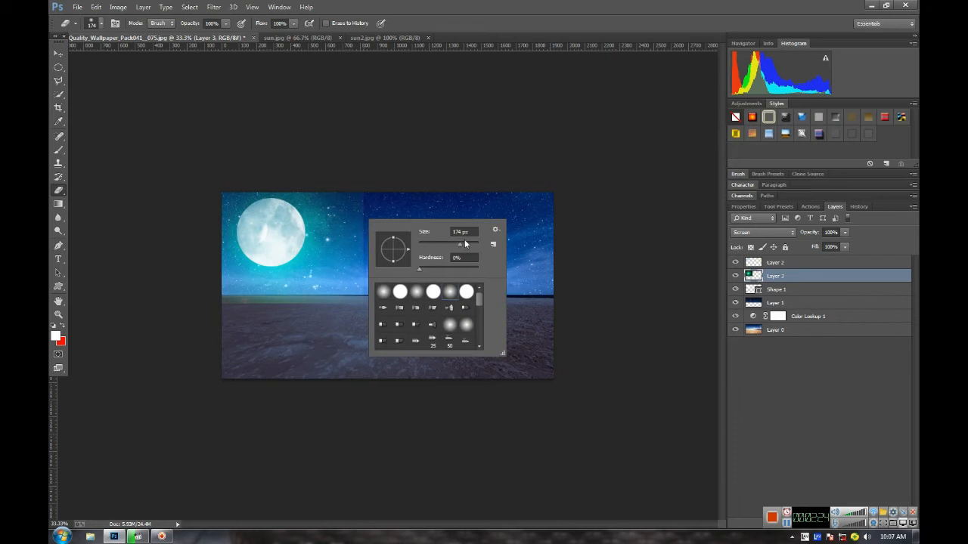
mouse_move(354, 195)
left_mouse_down()
mouse_move(372, 244)
mouse_move(329, 173)
mouse_move(350, 203)
mouse_move(357, 267)
mouse_move(345, 312)
mouse_move(186, 320)
left_mouse_up()
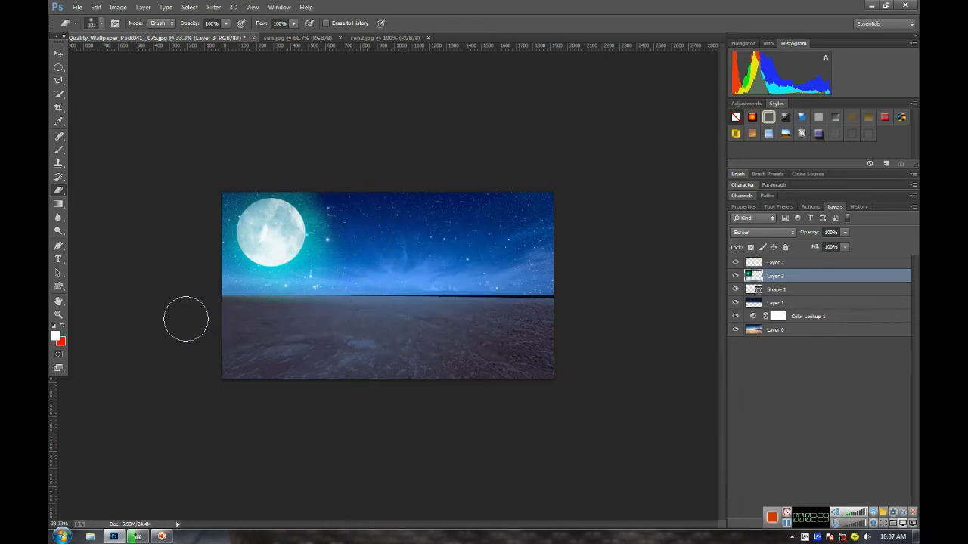
left_click(845, 234)
mouse_move(825, 244)
left_mouse_down()
mouse_move(812, 243)
mouse_move(824, 246)
left_mouse_up()
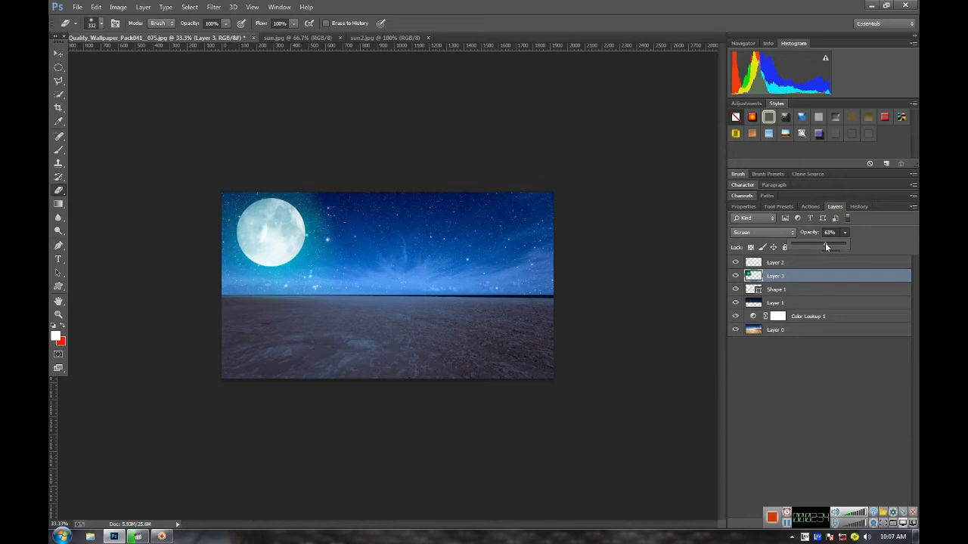
Close the sun2.jpg document.
left_click(382, 37)
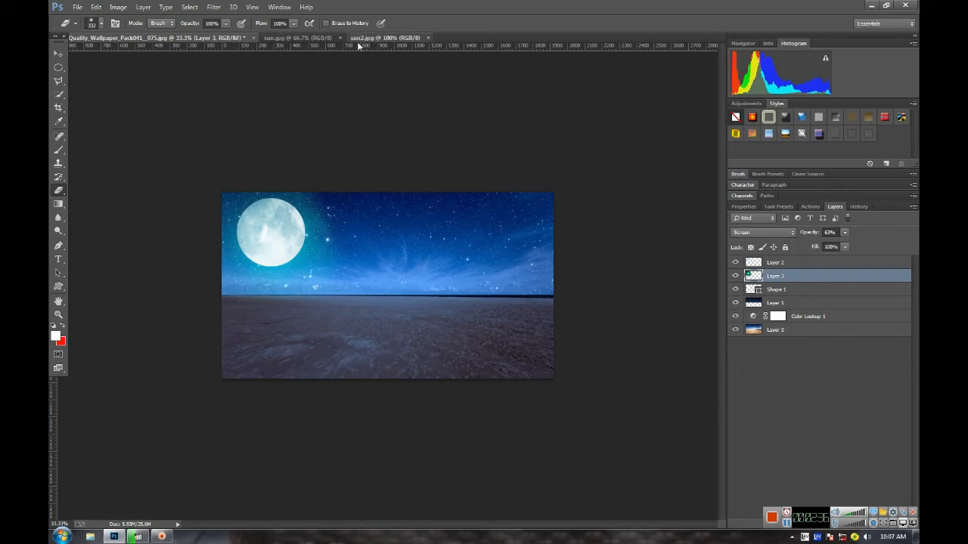
key("v")
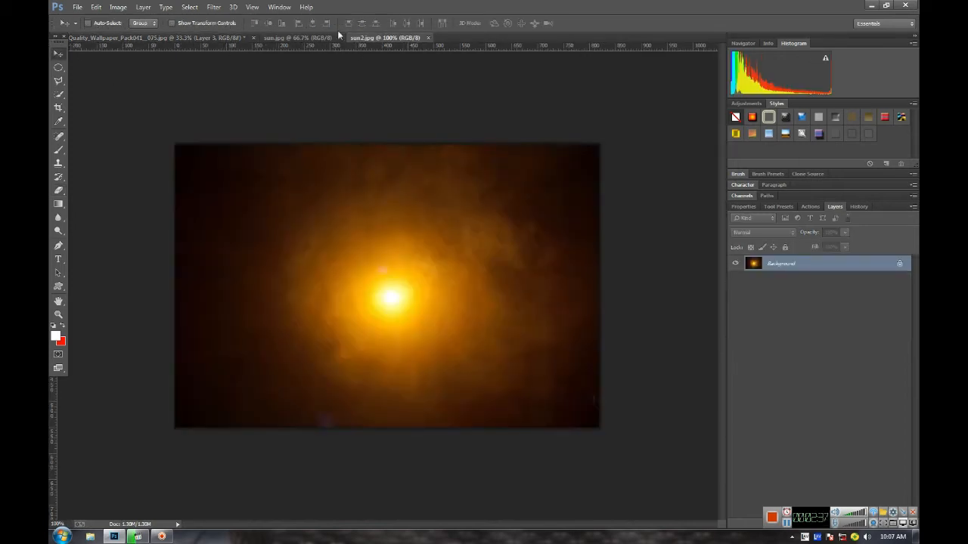
left_click(427, 37)
Bring the orange burst from sun.jpg into the desert composite as a new layer and set its blend mode to Screen.
left_click(279, 36)
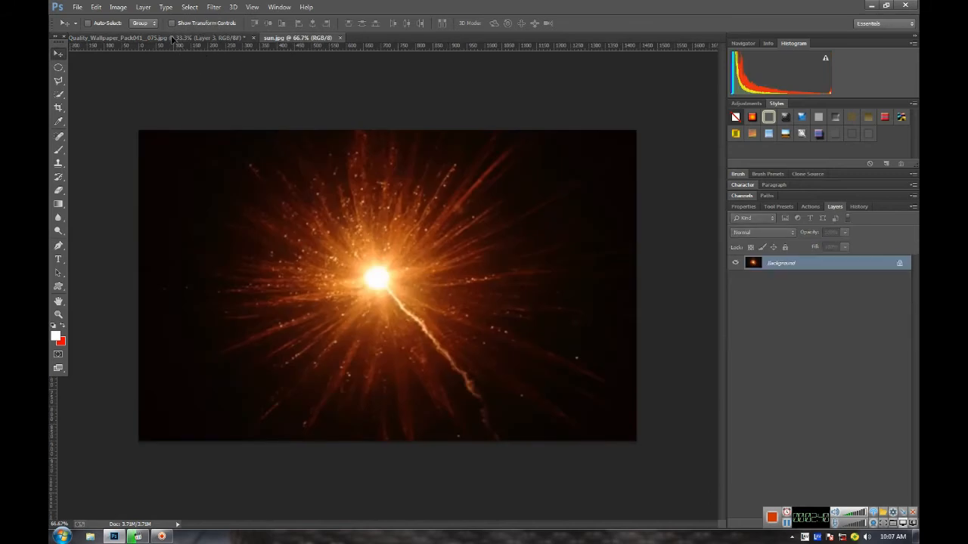
left_click_drag(172, 38, 321, 333)
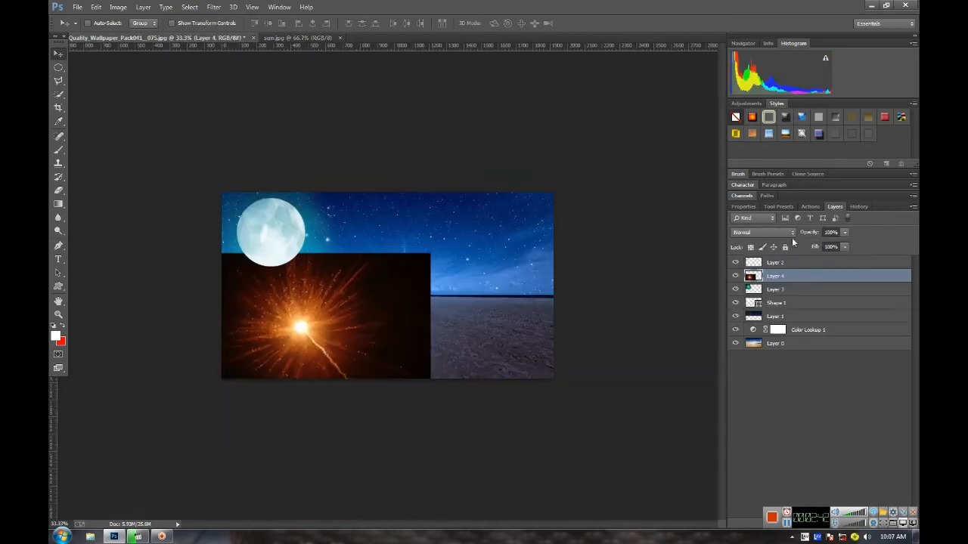
left_click(763, 233)
left_click(760, 328)
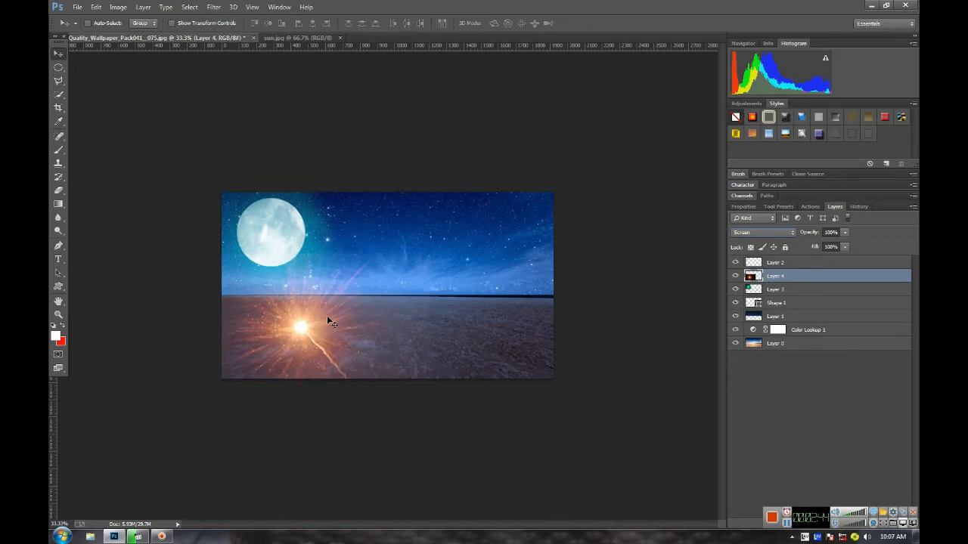
Center the burst on the horizon below the moon and enlarge it with Free Transform.
left_click_drag(320, 303, 317, 275)
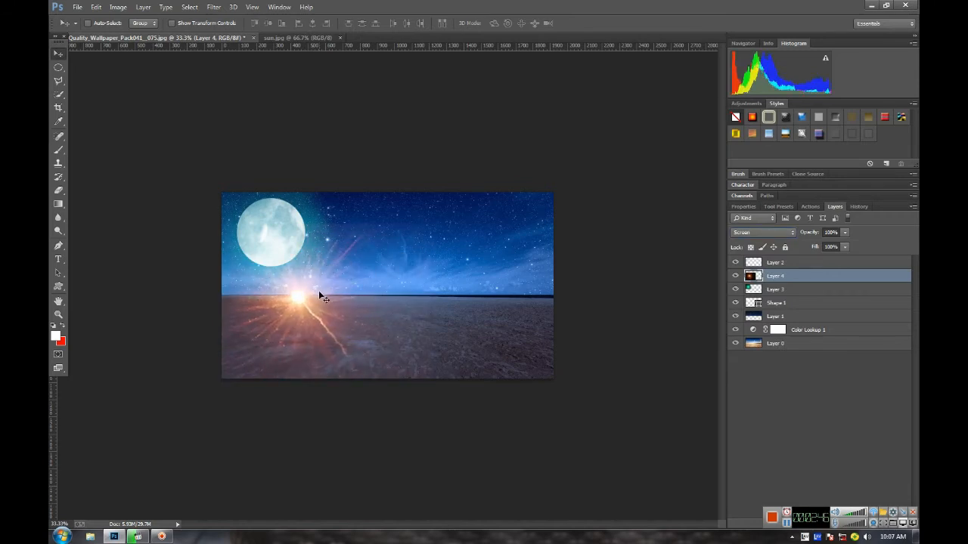
key("ctrl+t")
left_click_drag(428, 380, 495, 471)
mouse_move(389, 312)
left_mouse_down()
mouse_move(370, 284)
mouse_move(375, 302)
left_mouse_up()
key("Return")
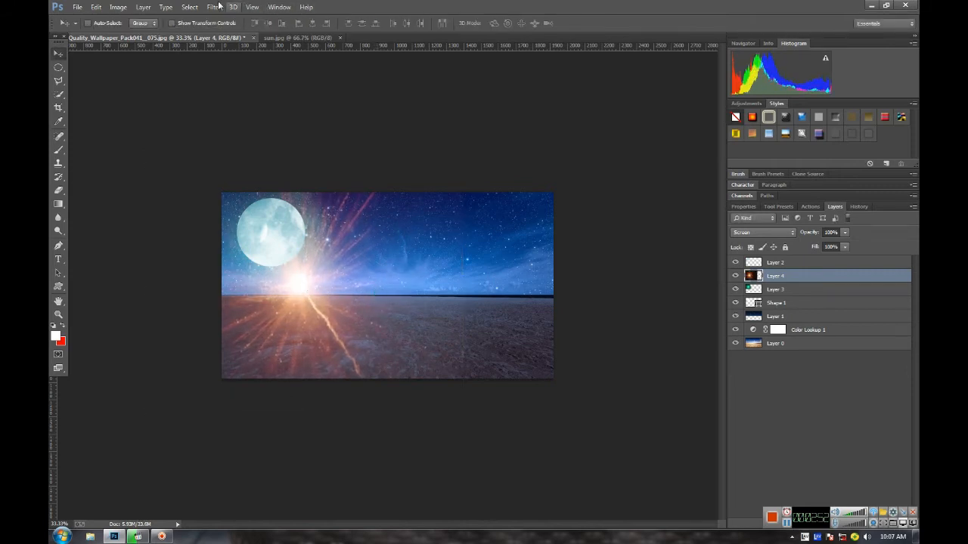
Apply a Gaussian Blur with a radius of 92 pixels to the burst layer.
left_click(214, 7)
mouse_move(265, 132)
left_click(397, 202)
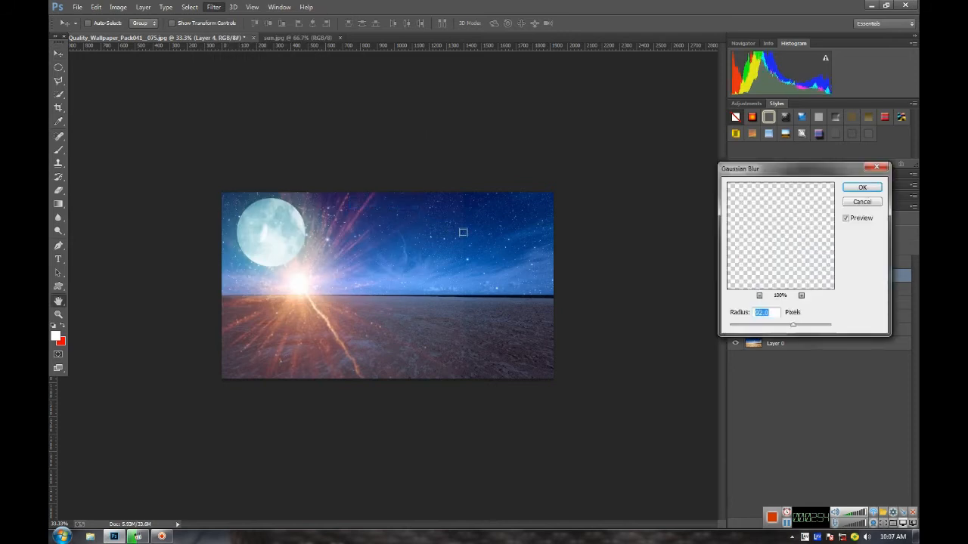
left_click(863, 187)
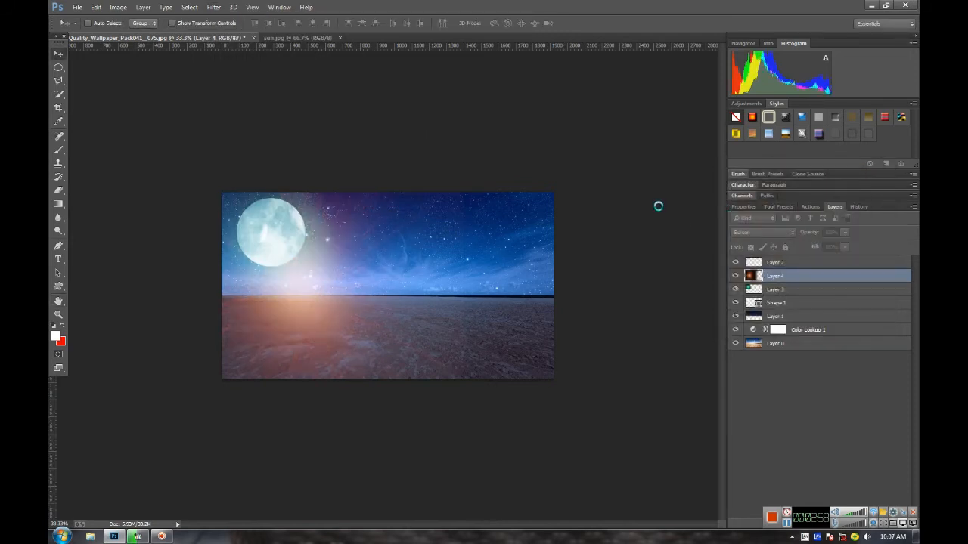
Shift the blurred burst's hue to blue with Hue/Saturation and lower its layer's opacity to 59%.
key("ctrl+u")
left_click_drag(702, 180, 753, 182)
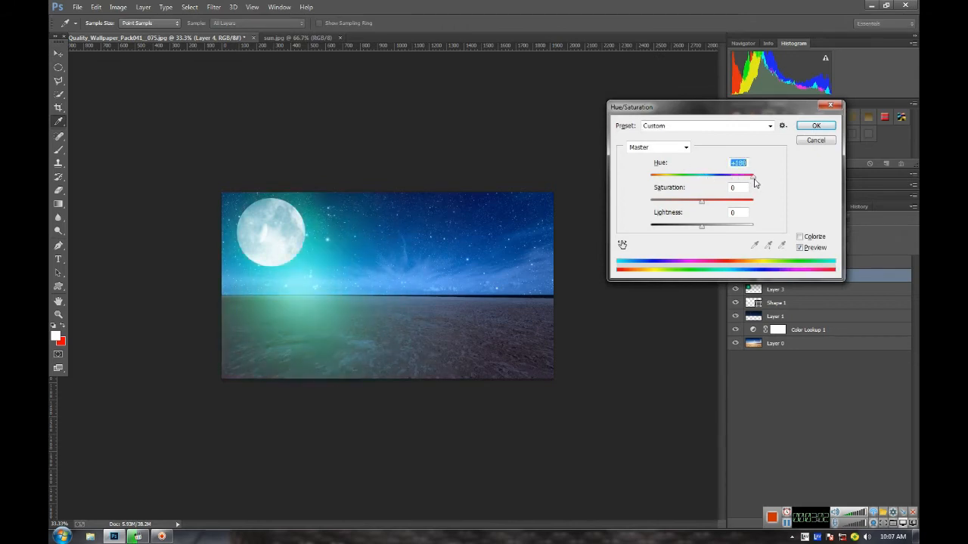
left_click(816, 126)
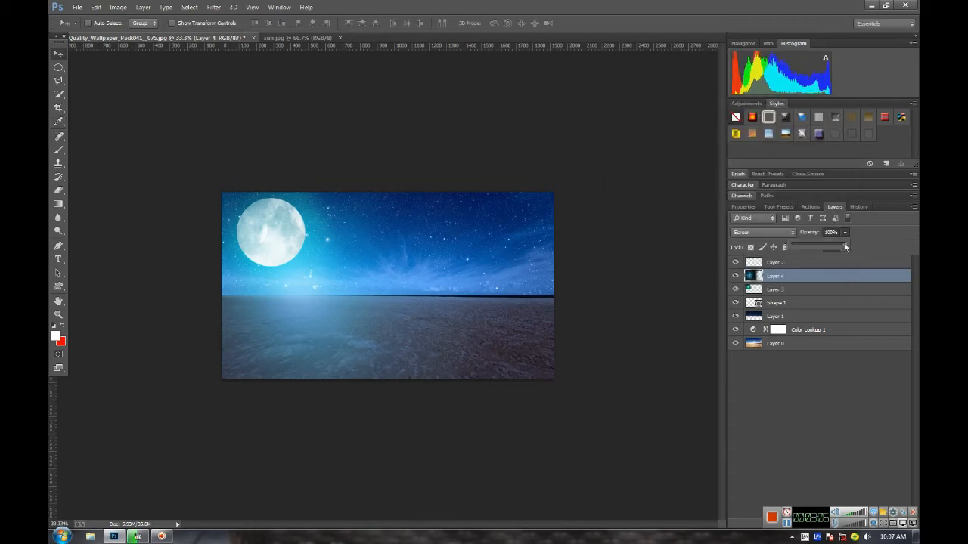
left_click_drag(826, 247, 825, 247)
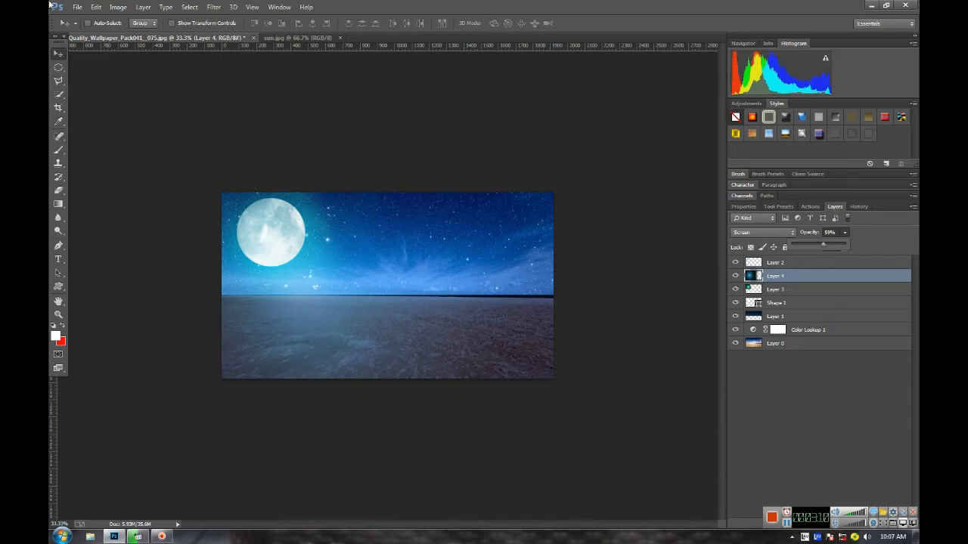
Move the street lamp up and to the right so it stands on the desert ground below the horizon, opposite the moon.
left_click(60, 54)
key("ctrl+plus")
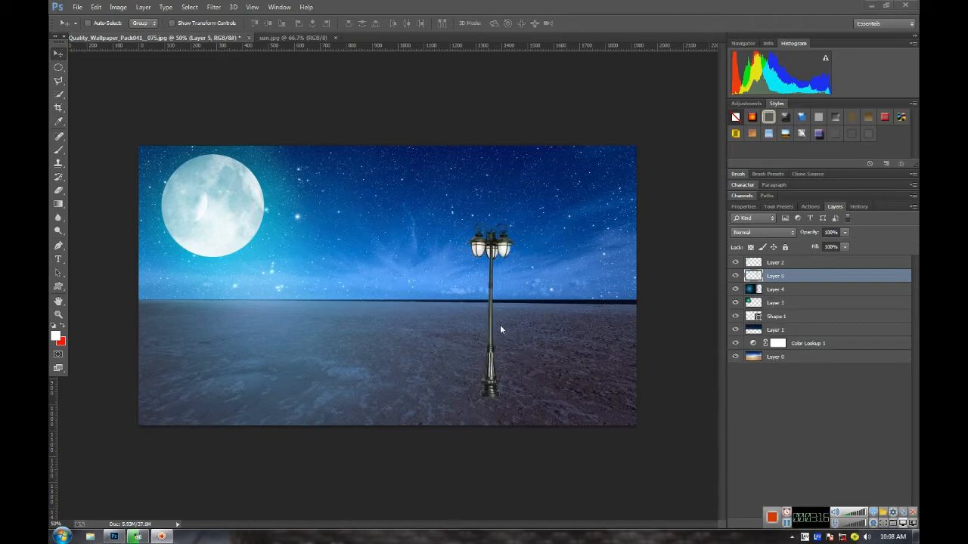
left_click_drag(489, 308, 539, 273)
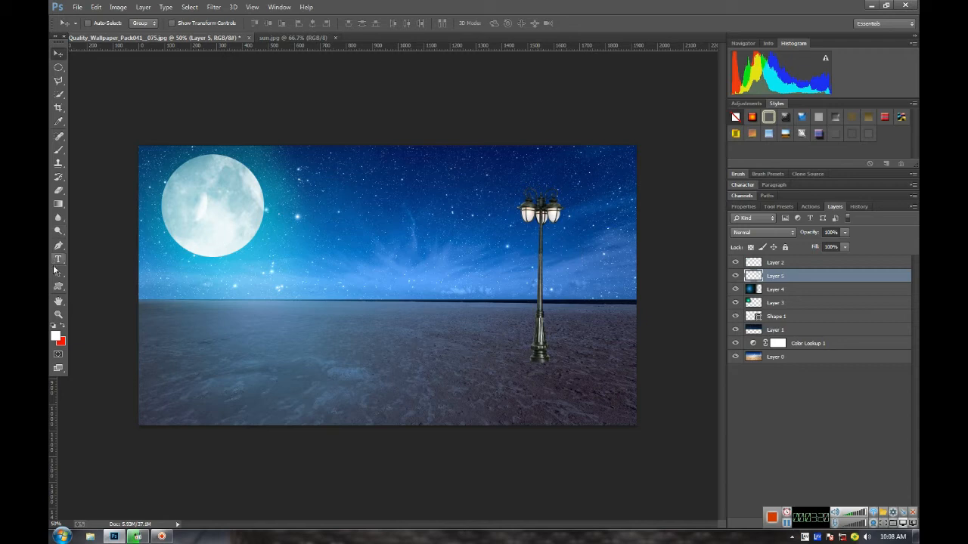
Blend the base of the street lamp into the ground by erasing its bottom edge with a smaller soft eraser.
left_click(58, 190)
right_click(553, 383)
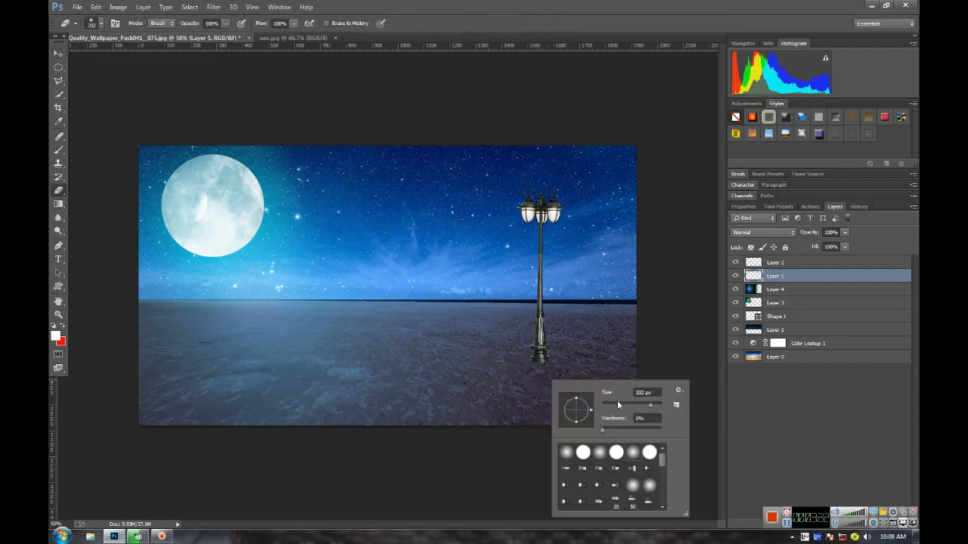
left_click(626, 407)
left_click_drag(557, 365, 529, 367)
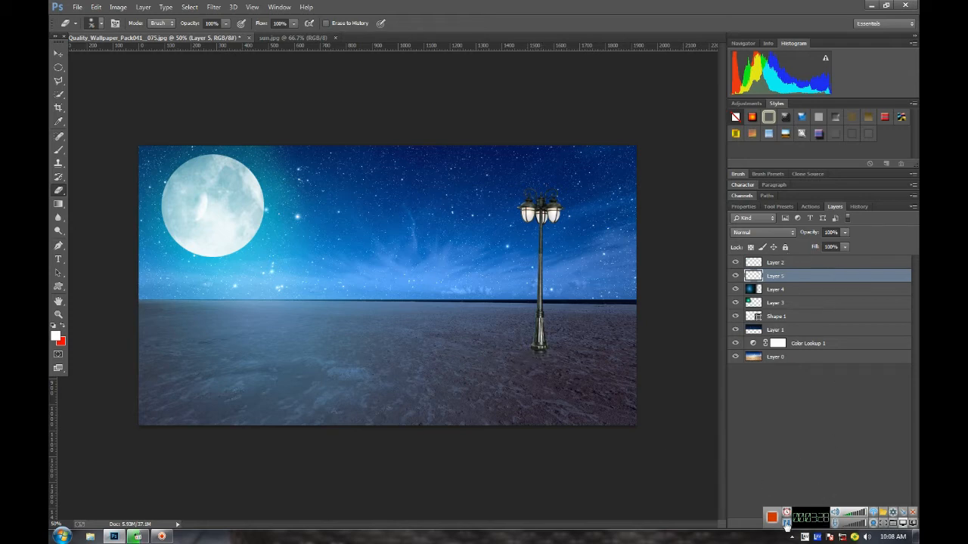
Add a Photo Filter adjustment layer above all layers, with blue color #0006ff and a density of 70%.
key("alt+bracketright")
left_click(860, 526)
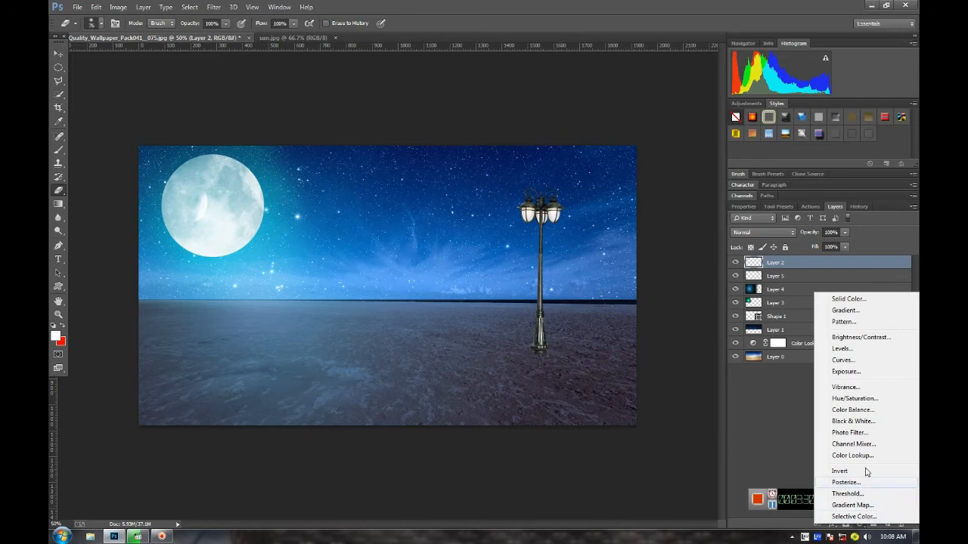
left_click(848, 432)
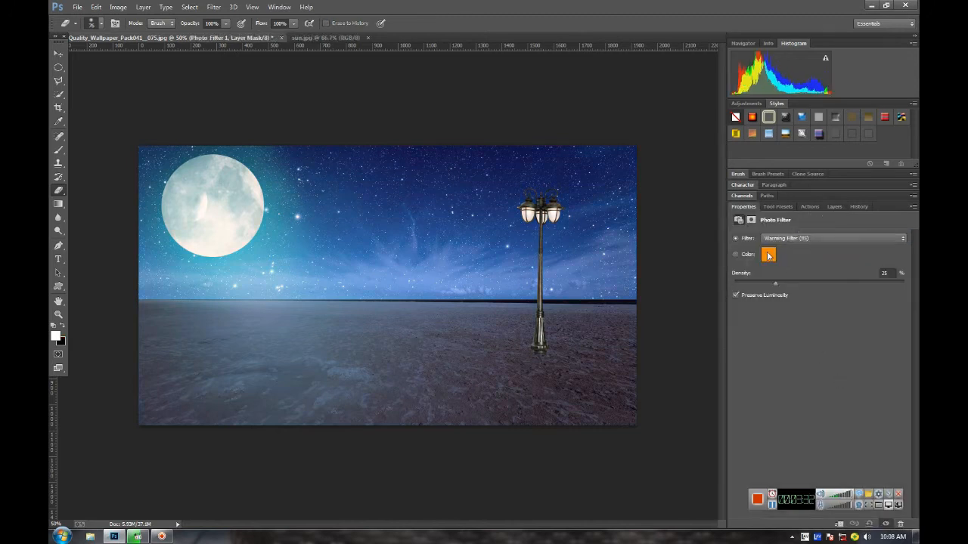
left_click(768, 255)
left_click_drag(677, 254, 669, 250)
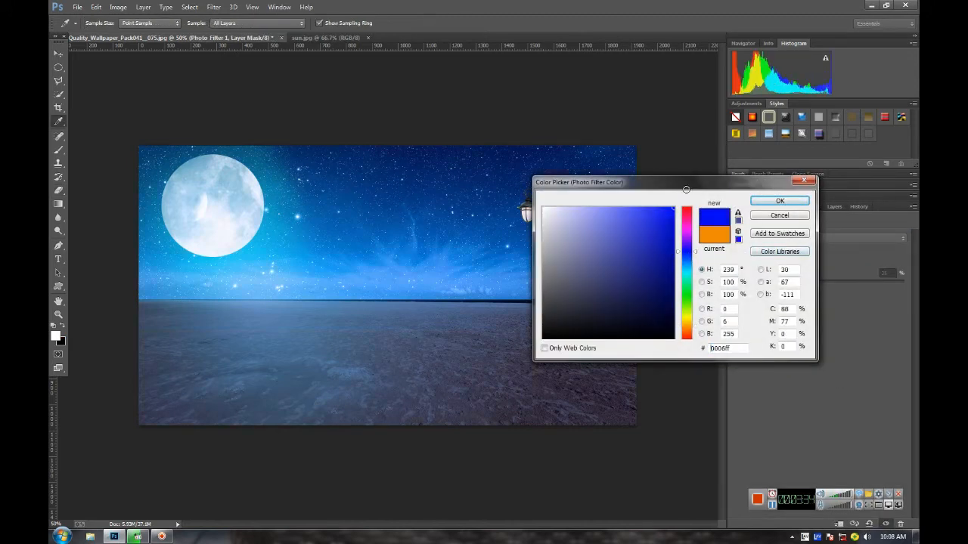
left_click(774, 203)
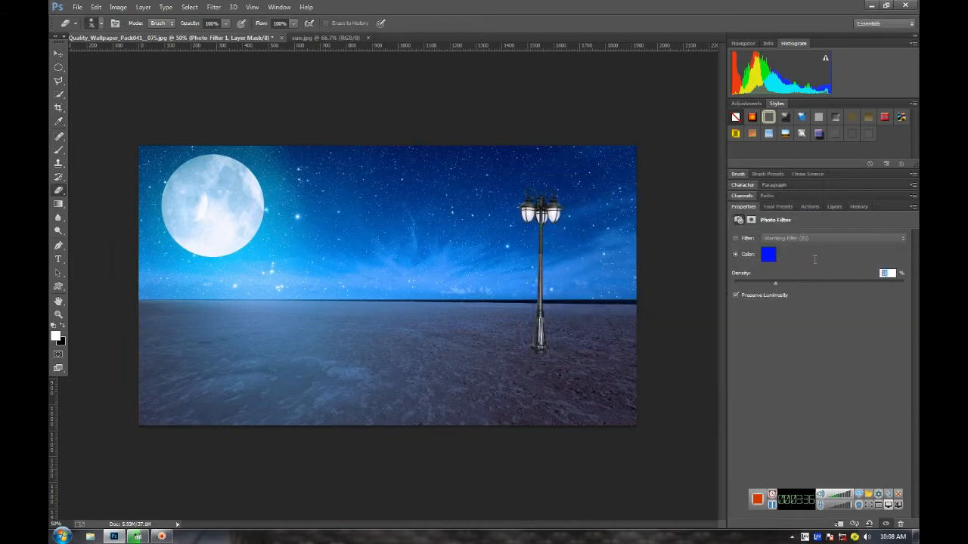
type("70")
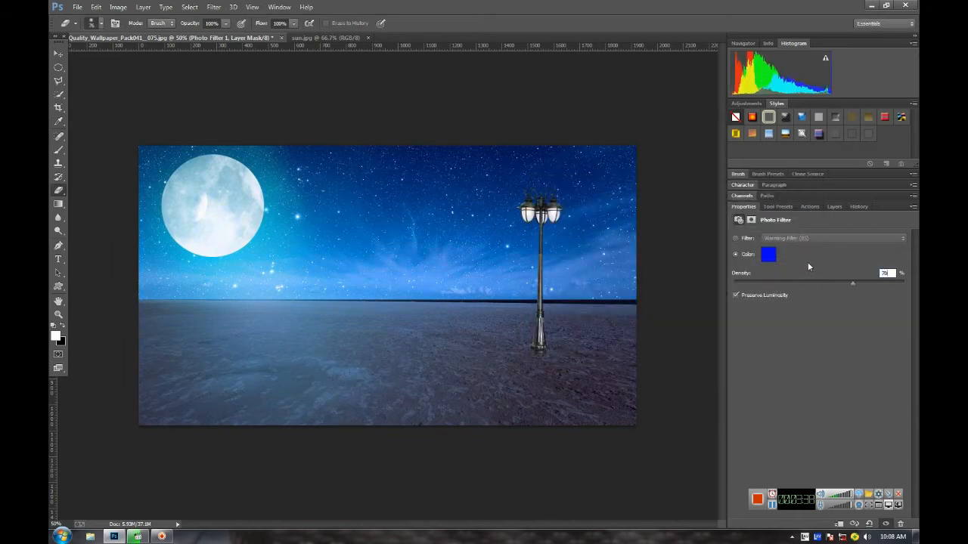
Bring the orange burst from sun.jpg in again as the top layer and set its blend mode to Screen.
left_click(58, 55)
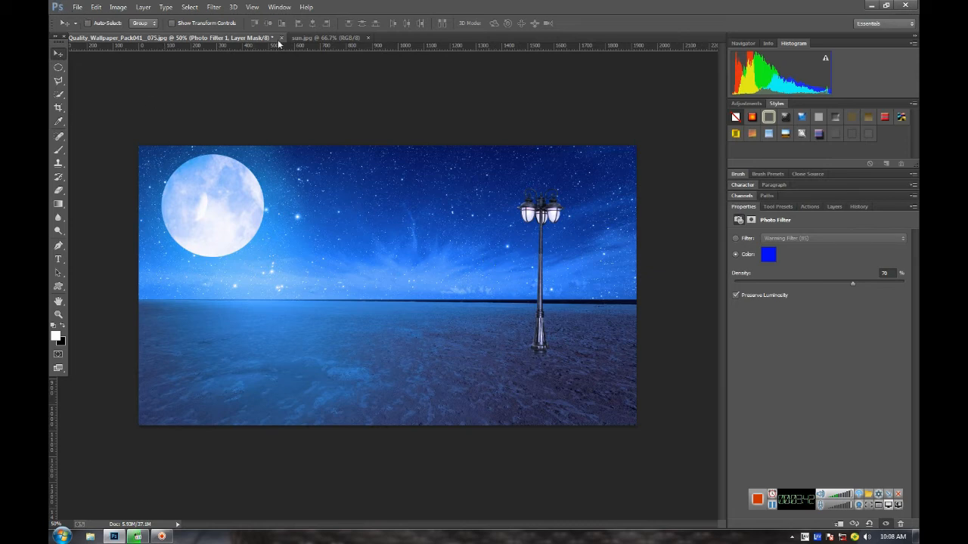
left_click(313, 37)
left_click_drag(200, 110, 453, 220)
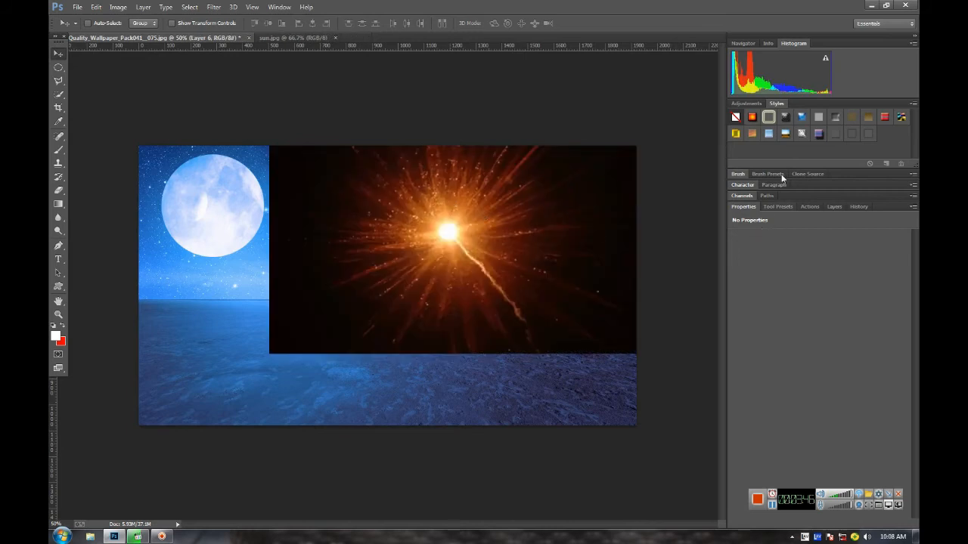
left_click(832, 203)
left_click(802, 267)
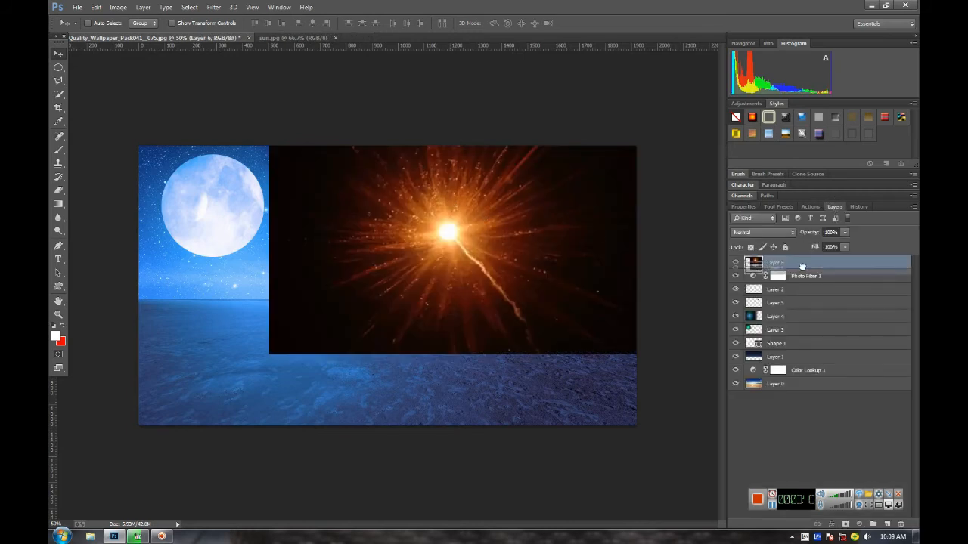
left_click(763, 233)
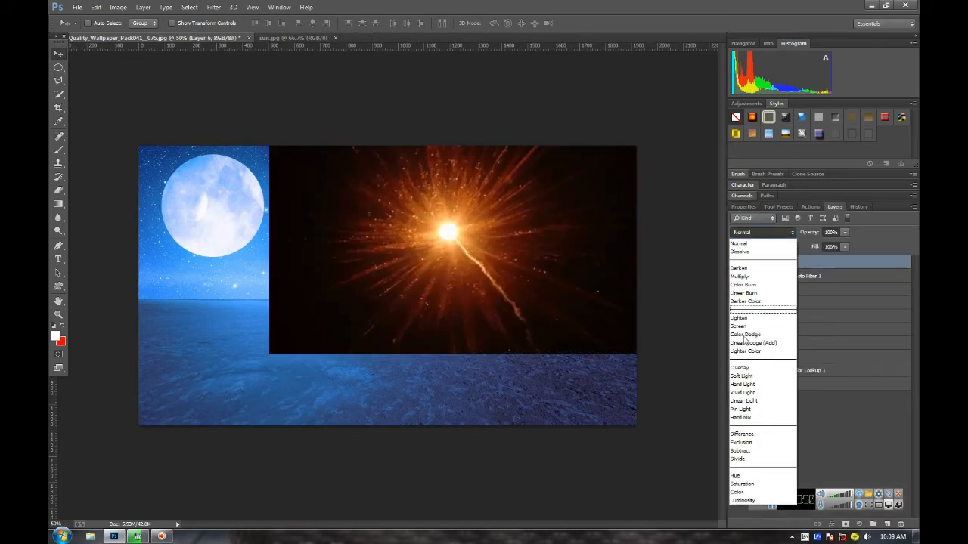
left_click(741, 326)
Shrink the burst with Free Transform and center it on the left lantern of the street lamp.
left_click_drag(481, 253, 544, 225)
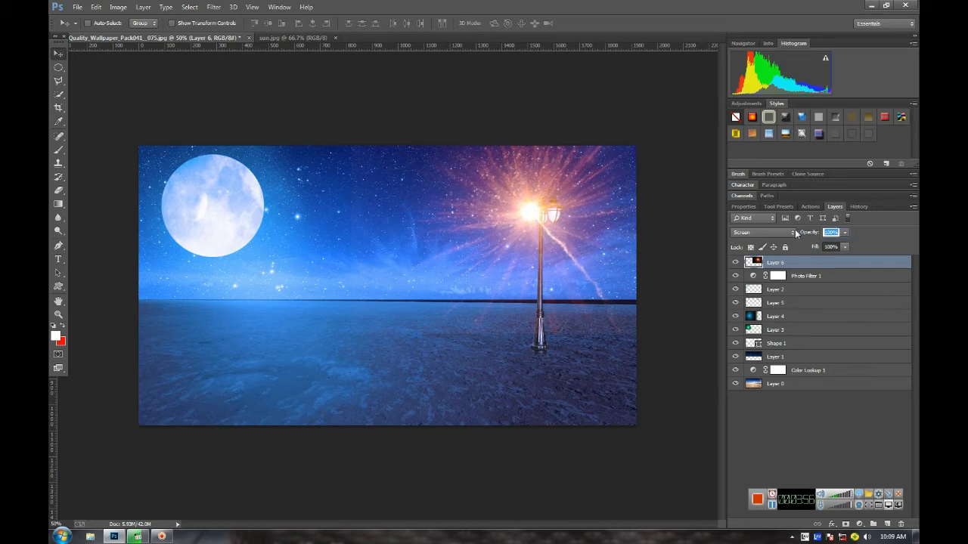
key("ctrl+t")
left_click_drag(348, 98, 443, 165)
key("Return")
left_click_drag(542, 217, 550, 215)
Soften the lantern burst with a Gaussian Blur until its rays become a smooth glow.
left_click(223, 8)
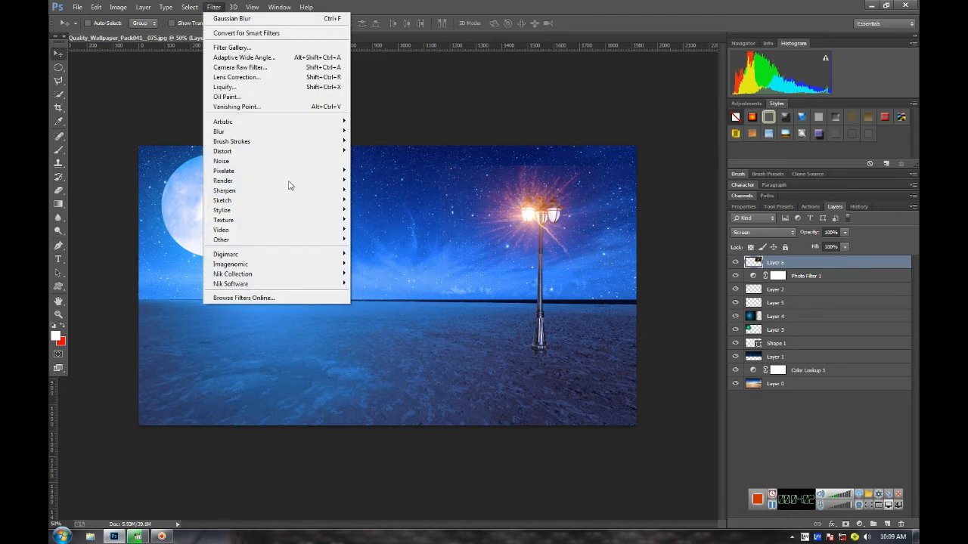
mouse_move(291, 132)
left_click(392, 205)
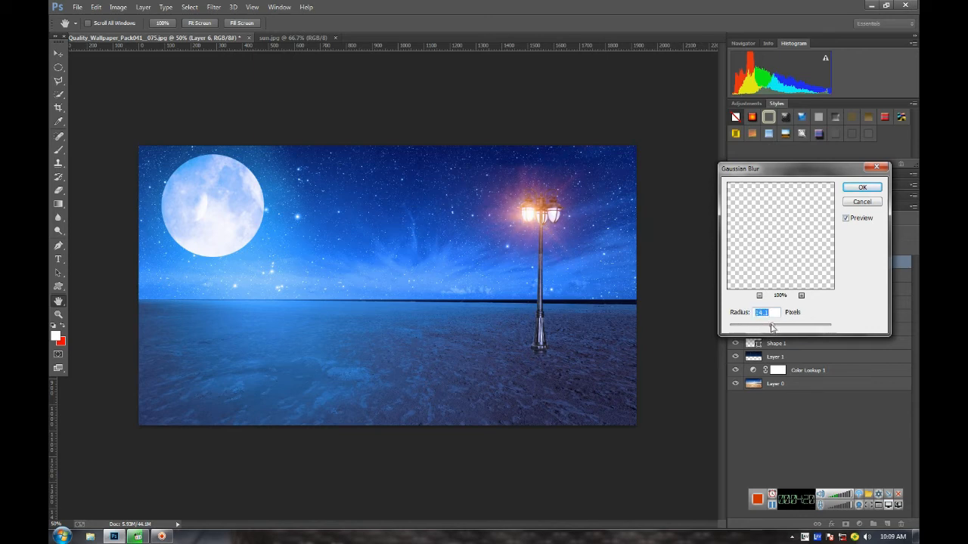
left_click(862, 188)
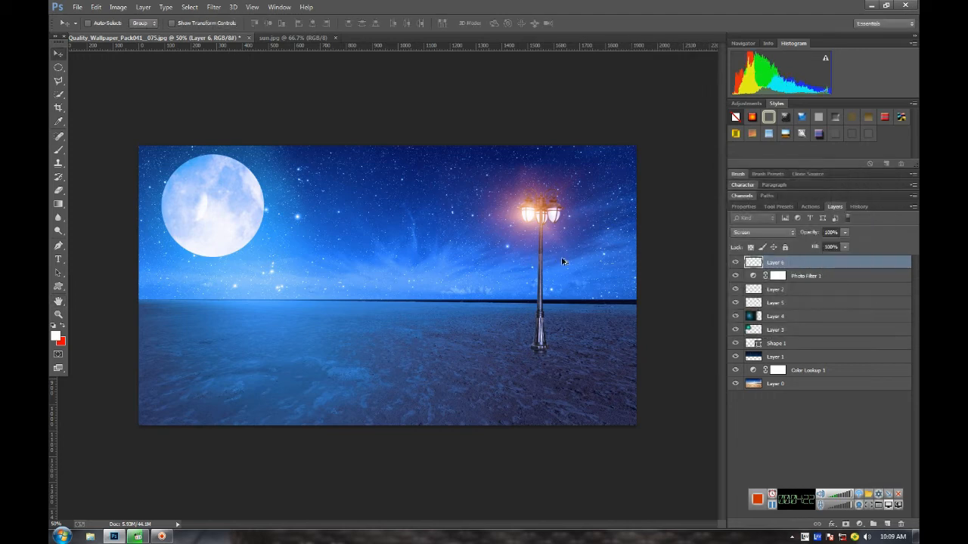
Duplicate the lantern glow about 86 px to the right onto the other lantern and merge the two glow layers.
left_click_drag(543, 222, 566, 224)
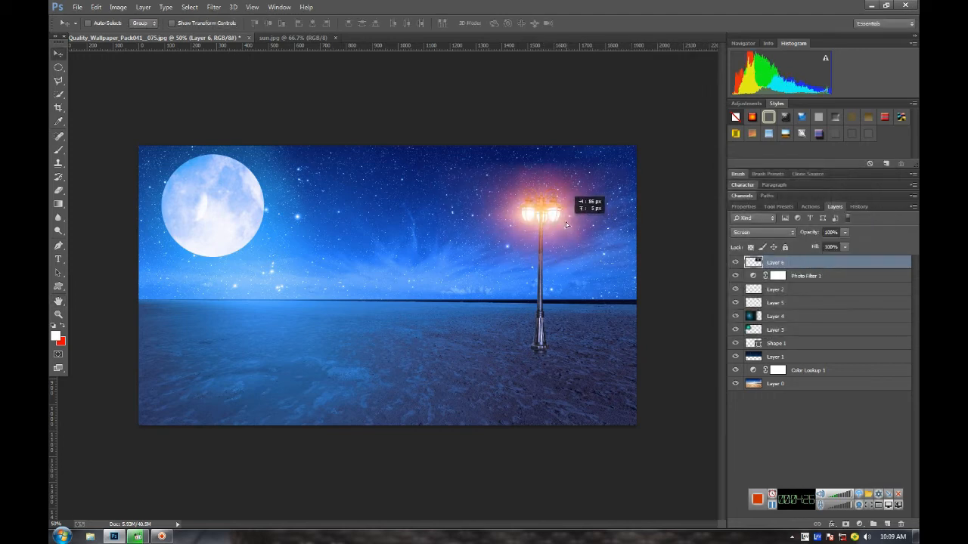
key("ctrl+j")
left_click(803, 276, "shift")
right_click(803, 273)
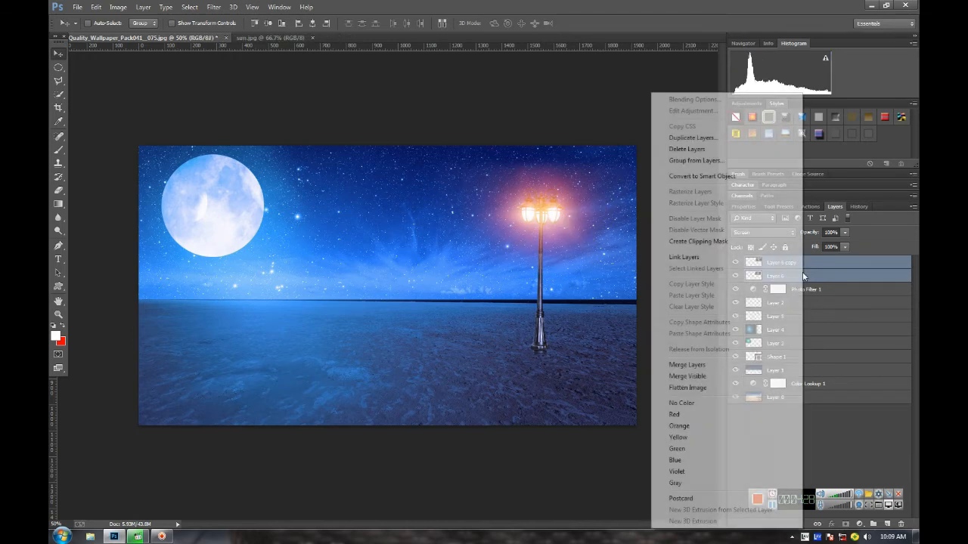
left_click(690, 367)
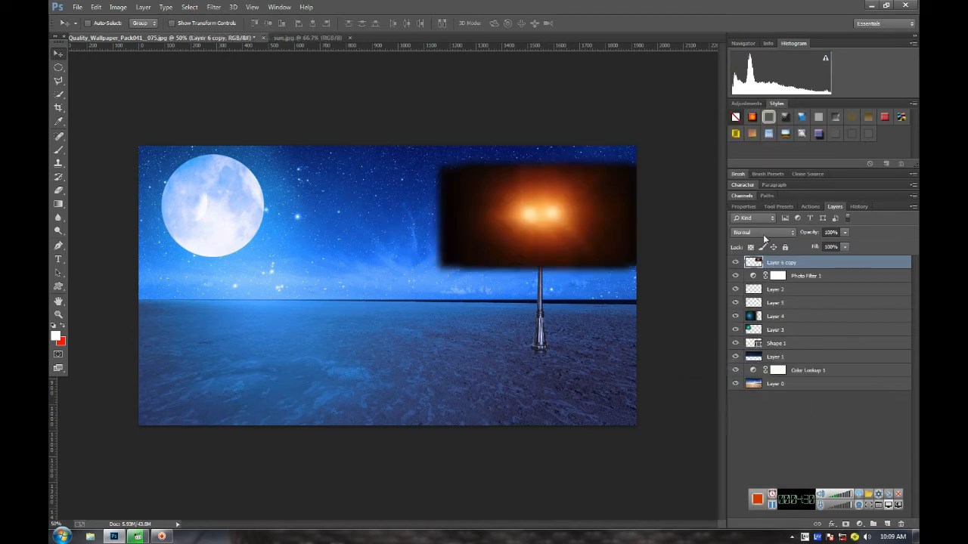
Set the merged lantern glow layer to Screen blending and reduce its opacity to about 65%.
left_click(763, 233)
left_click(747, 327)
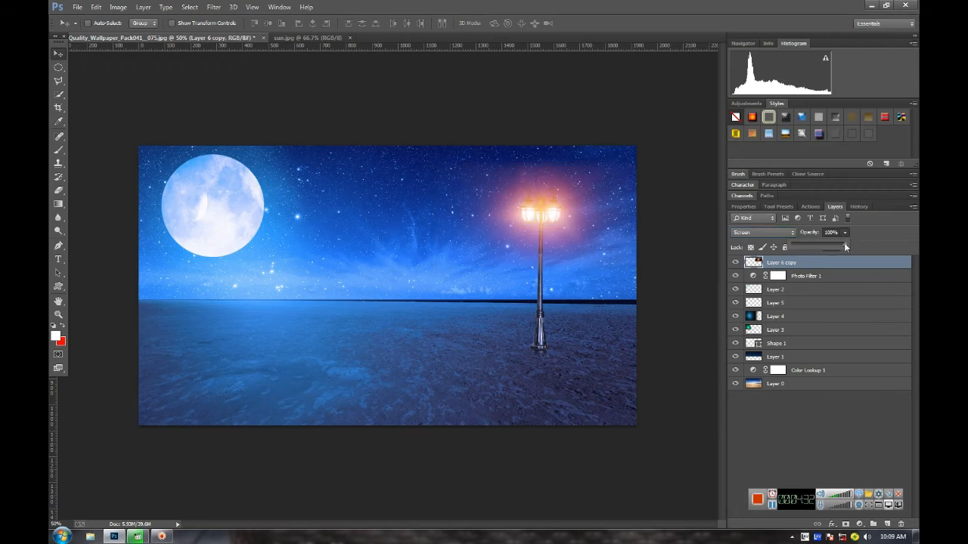
left_click_drag(825, 245, 827, 245)
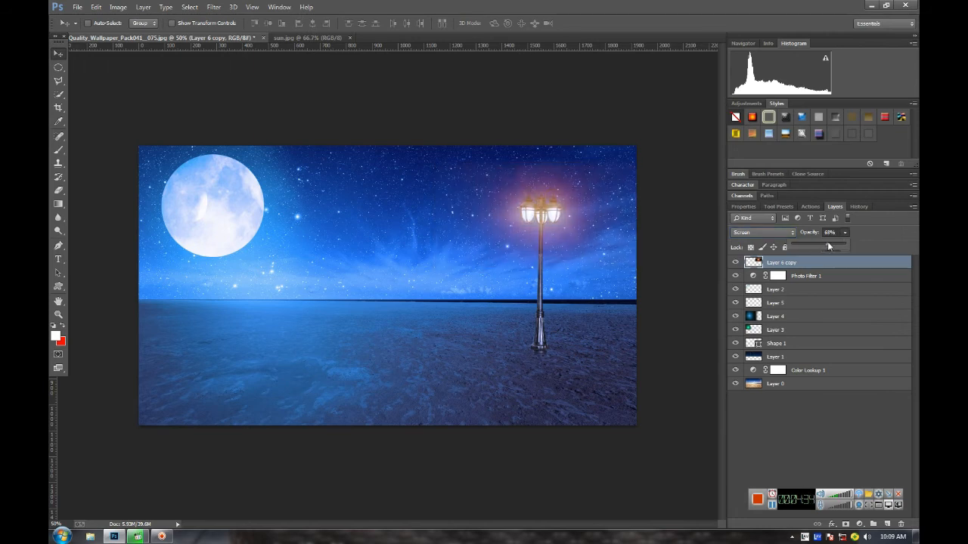
Duplicate the lantern glow onto the ground at the lamp post's base and lower the copy's opacity to 32%.
left_click_drag(554, 310, 531, 357)
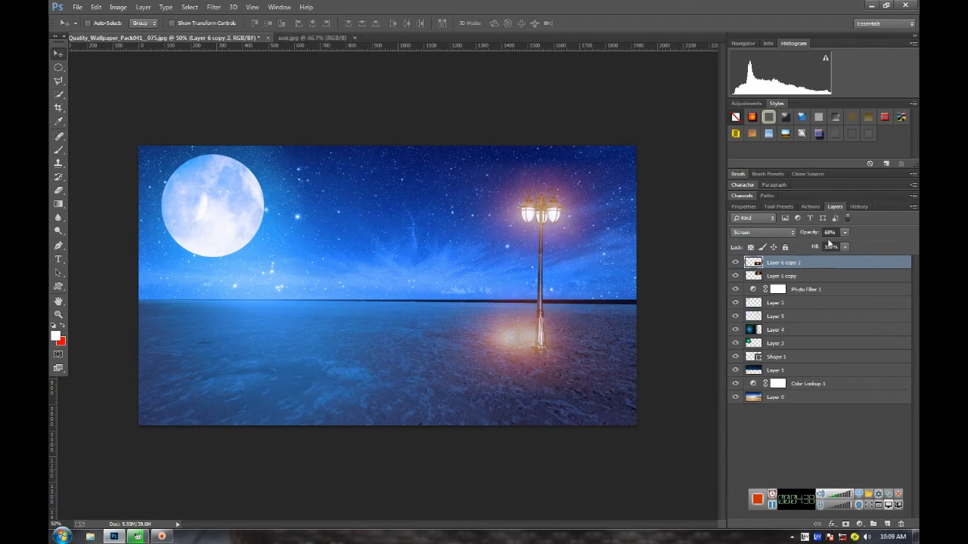
left_click_drag(842, 244, 823, 247)
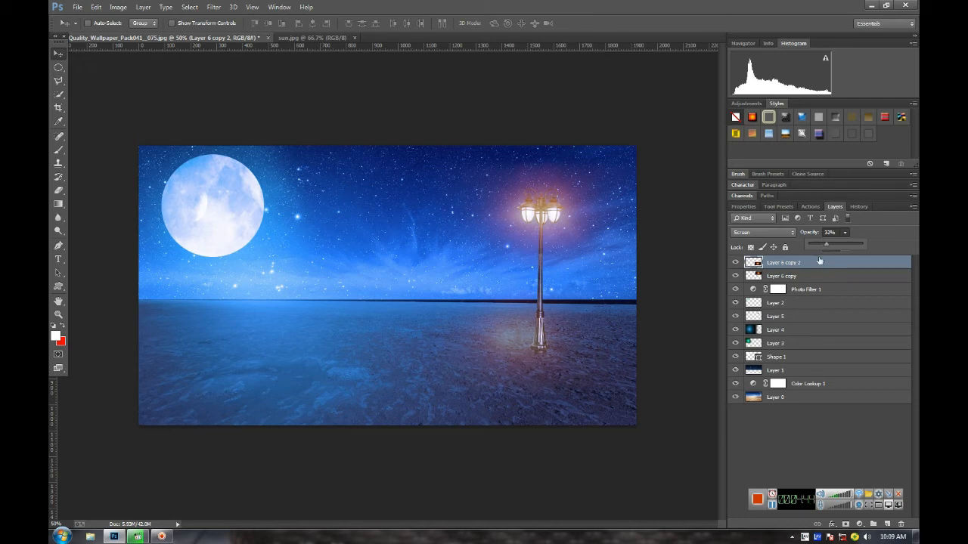
Create a new top layer and fill it with the merged image using Apply Image.
left_click(886, 524)
left_click(117, 6)
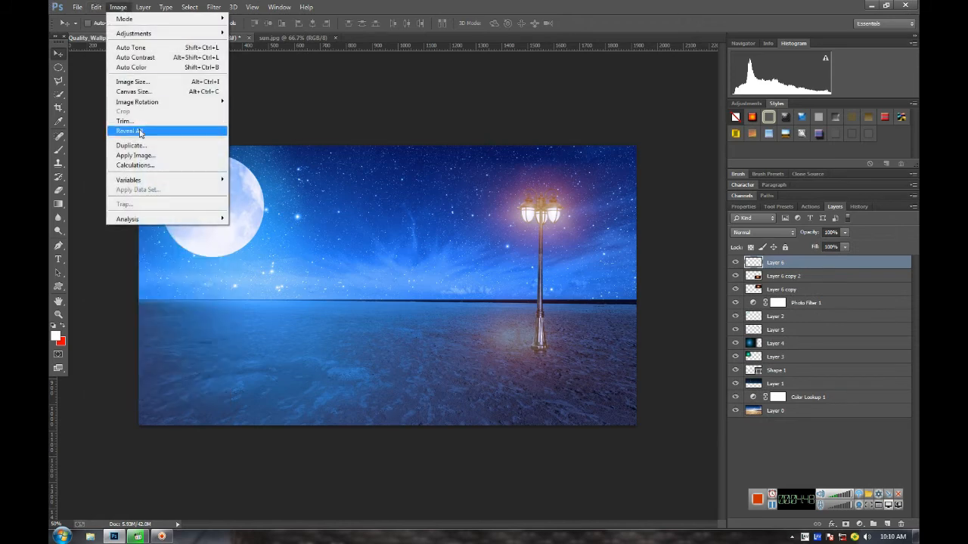
left_click(138, 157)
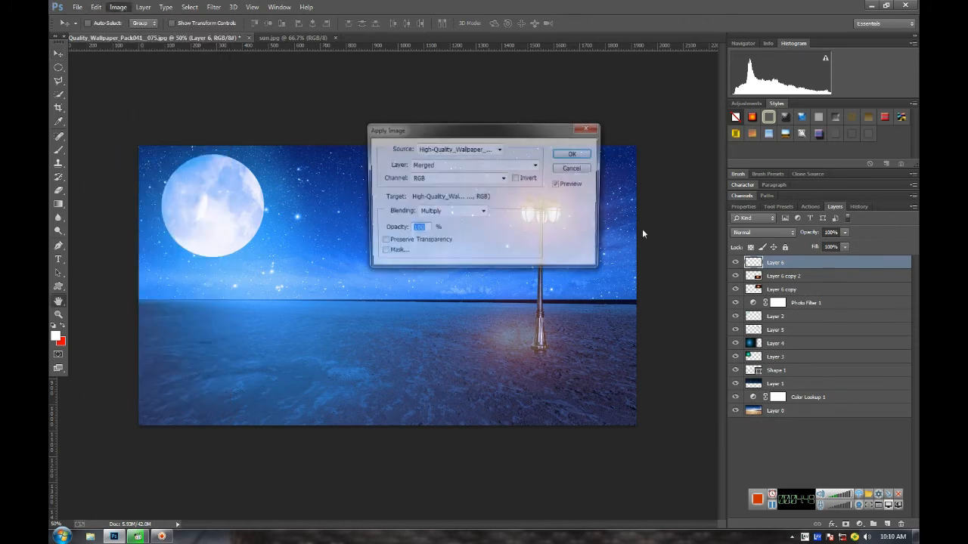
left_click(583, 156)
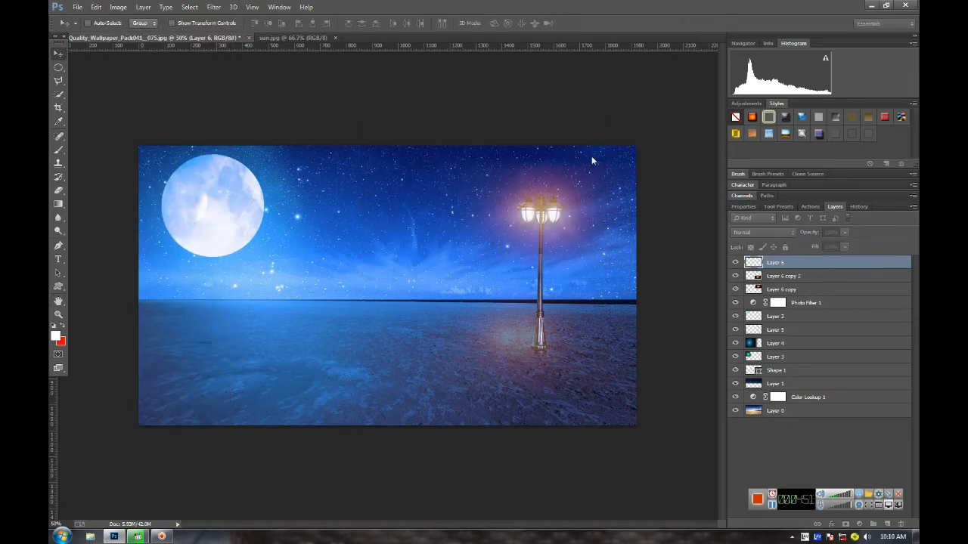
left_click(774, 506)
Apply the Cross Processing filter from Color Efex Pro 3.0 to the merged layer.
left_click(213, 7)
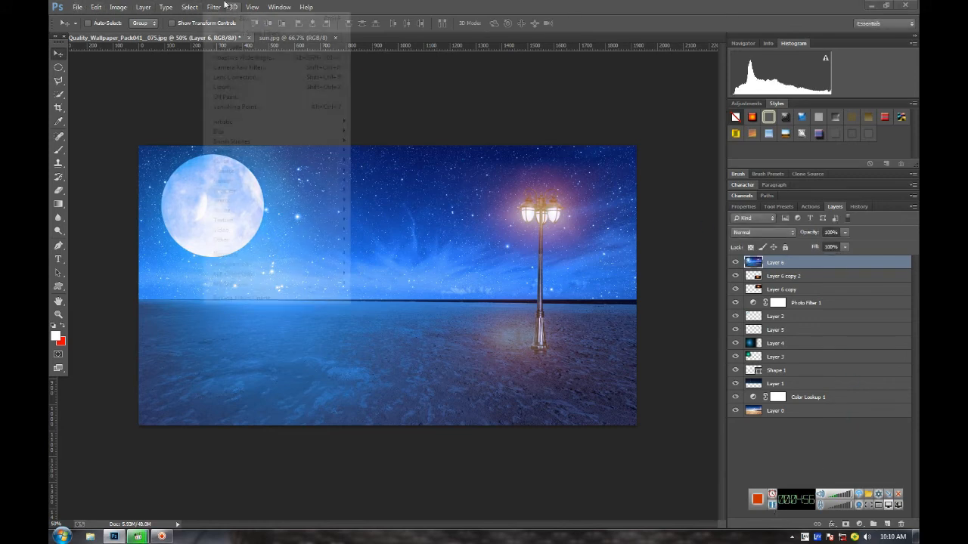
mouse_move(299, 286)
left_click(363, 284)
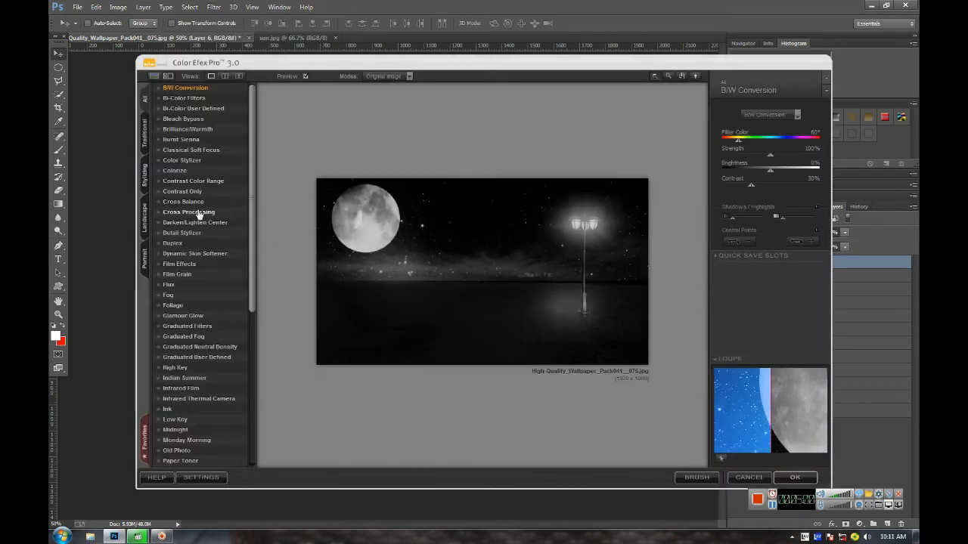
left_click(189, 212)
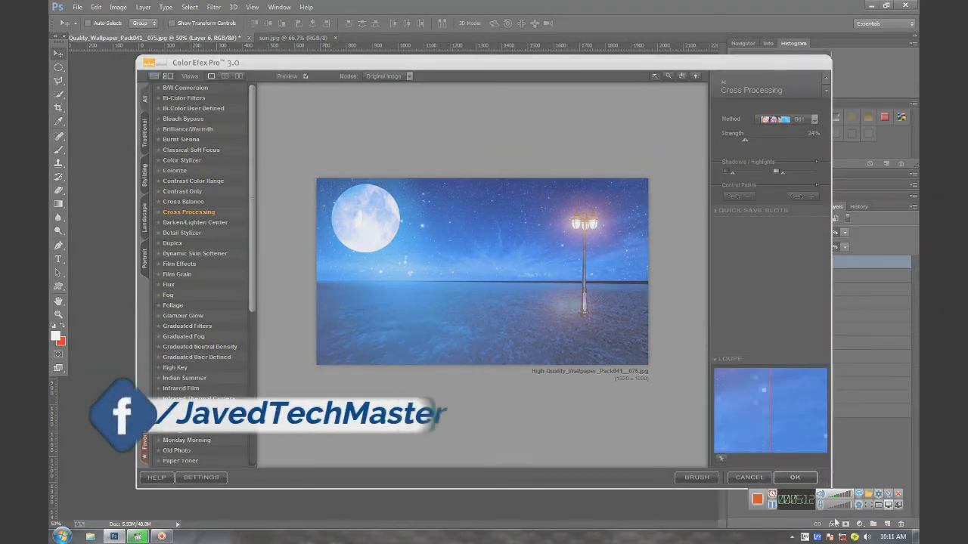
left_click(794, 477)
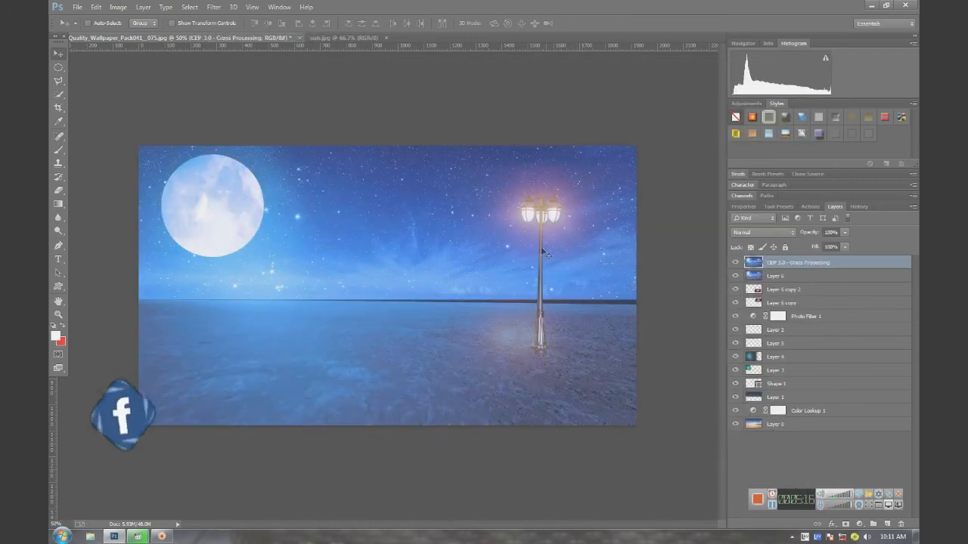
Apply Viveza 2 with global brightness 7%, contrast 24% and saturation 8%.
left_click(214, 7)
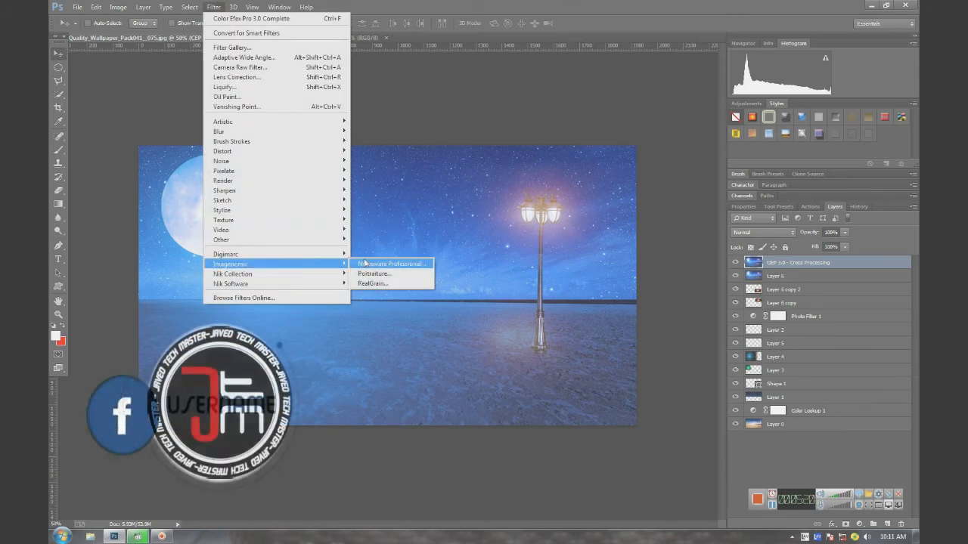
mouse_move(317, 273)
left_click(374, 334)
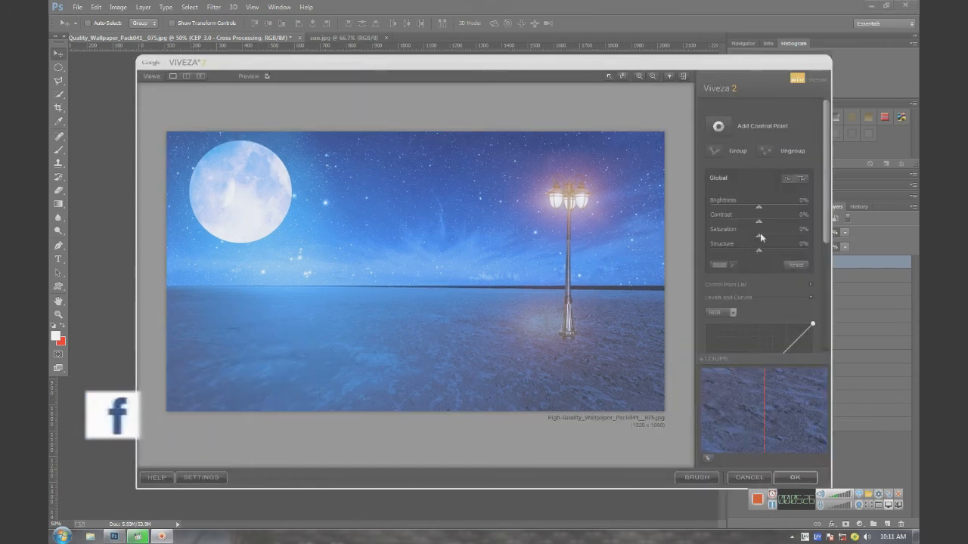
left_click(763, 208)
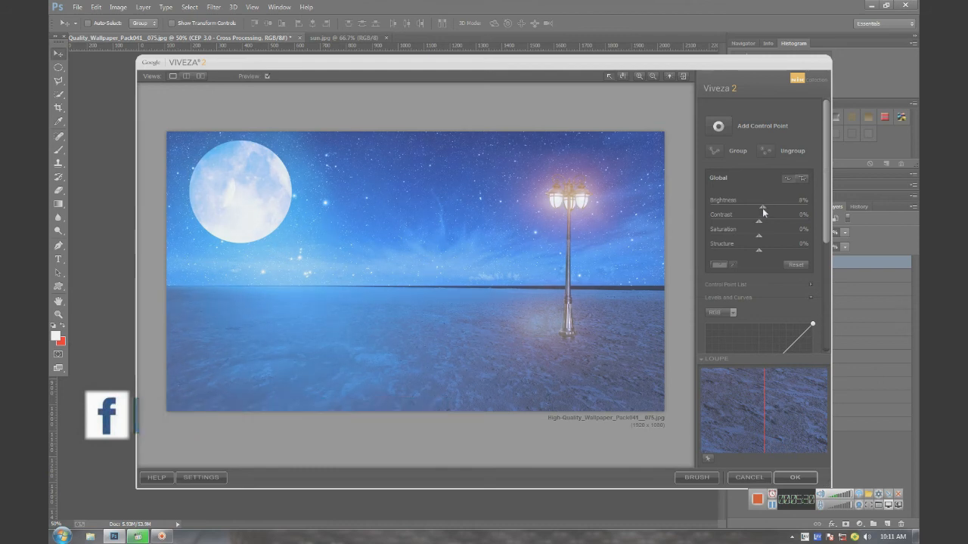
mouse_move(762, 208)
left_mouse_down()
mouse_move(759, 220)
mouse_move(772, 221)
left_mouse_up()
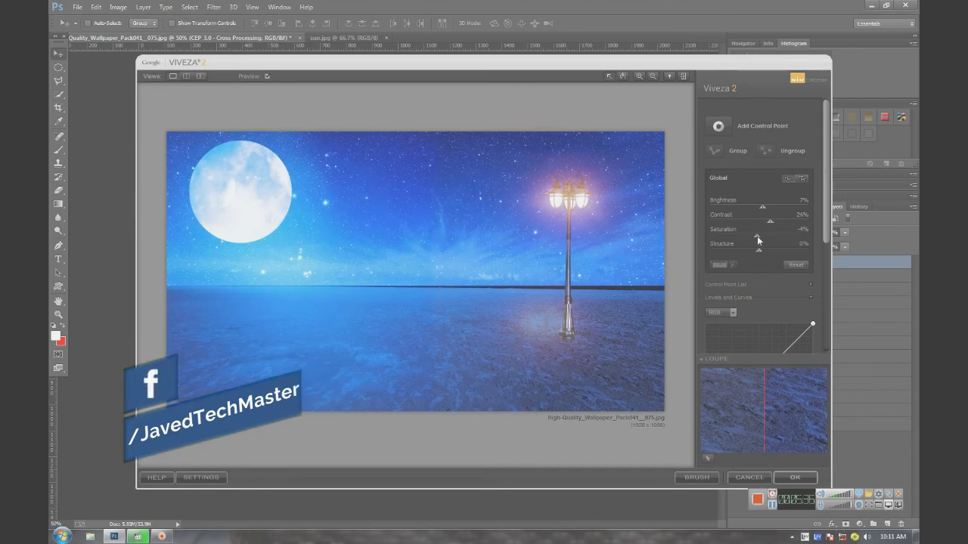
left_click_drag(757, 236, 762, 236)
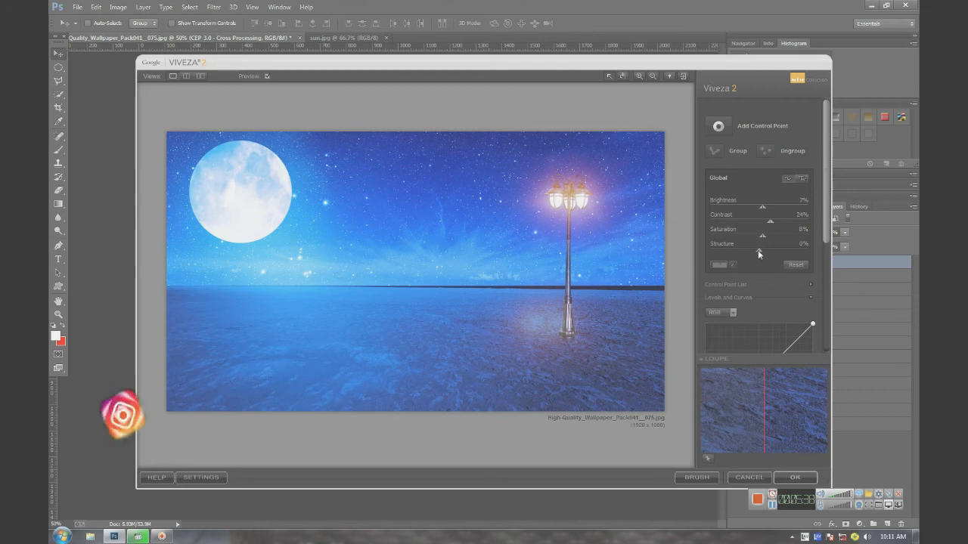
left_click(790, 479)
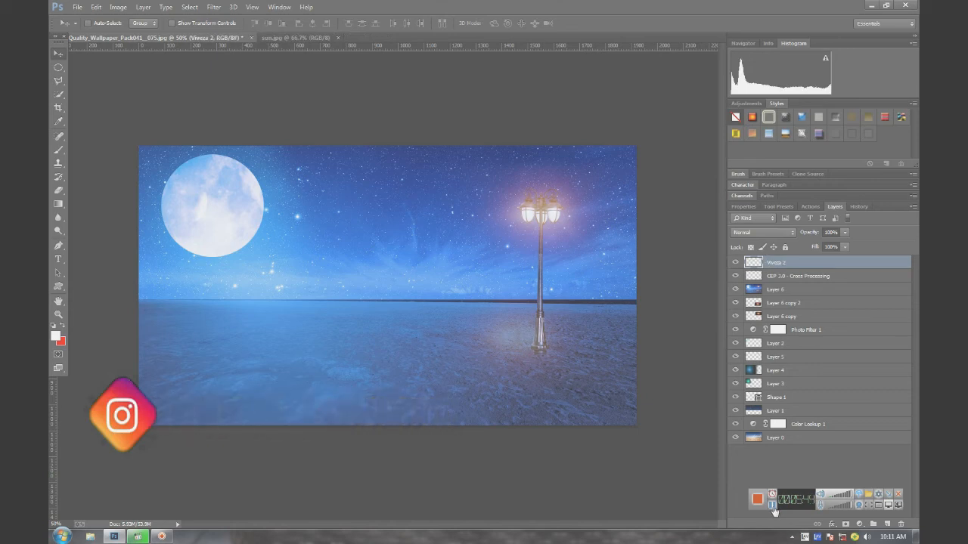
In the Camera Raw Filter, place a large tilted radial filter over the scene and set exposure outside it to -0.55.
left_click(216, 7)
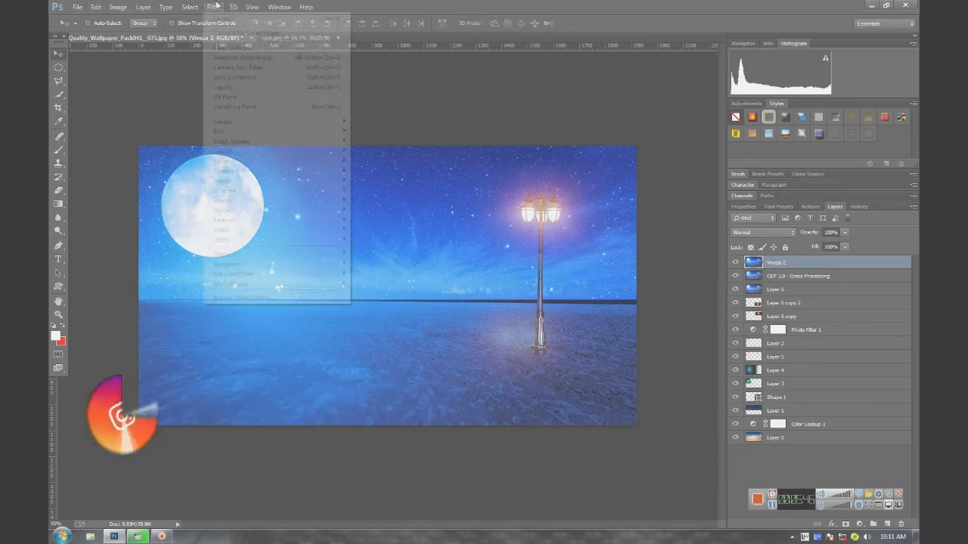
left_click(251, 68)
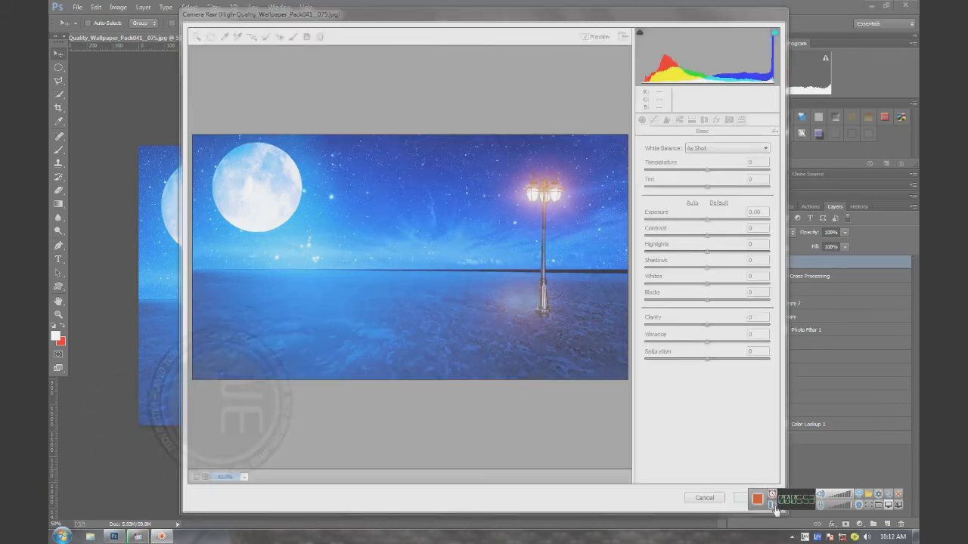
left_click(319, 36)
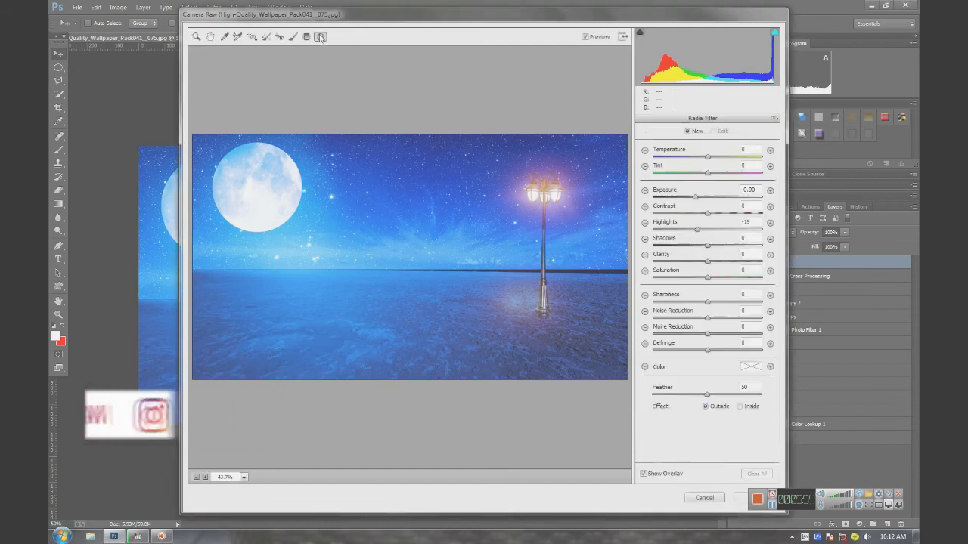
left_click_drag(327, 213, 518, 311)
left_click_drag(579, 98, 566, 261)
left_click_drag(455, 235, 469, 268)
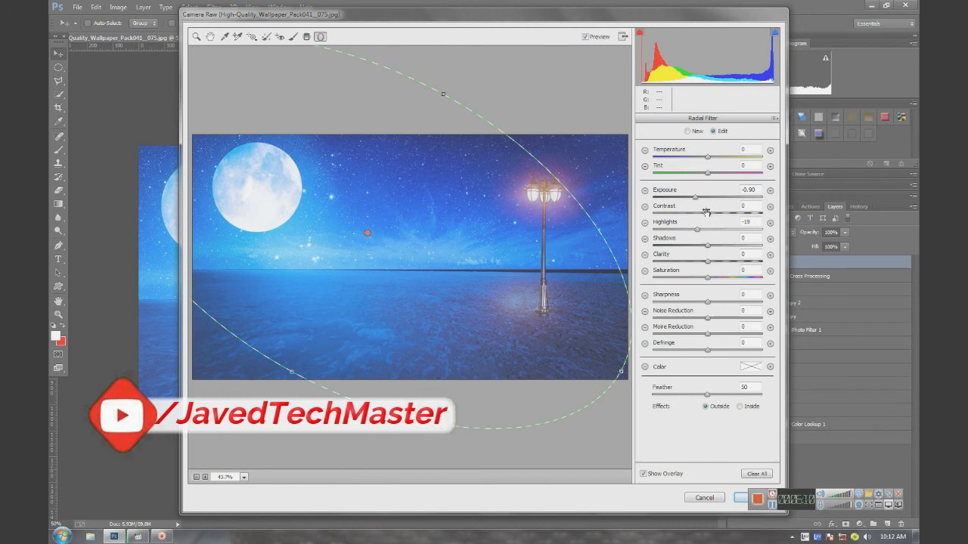
left_click_drag(697, 203, 702, 203)
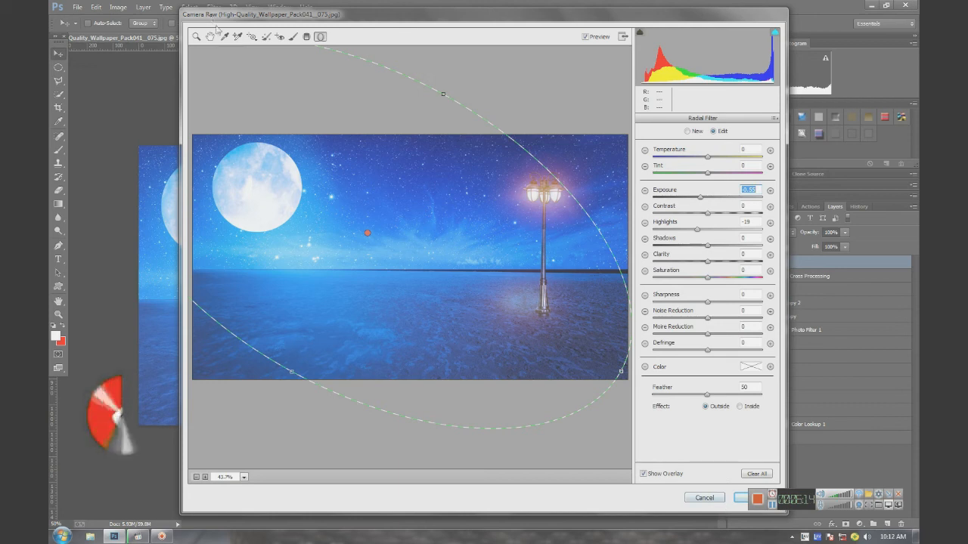
Reduce the Clarity of the whole image to soften it and apply the Camera Raw adjustments.
key("z")
left_click_drag(706, 325, 680, 325)
left_click(738, 495)
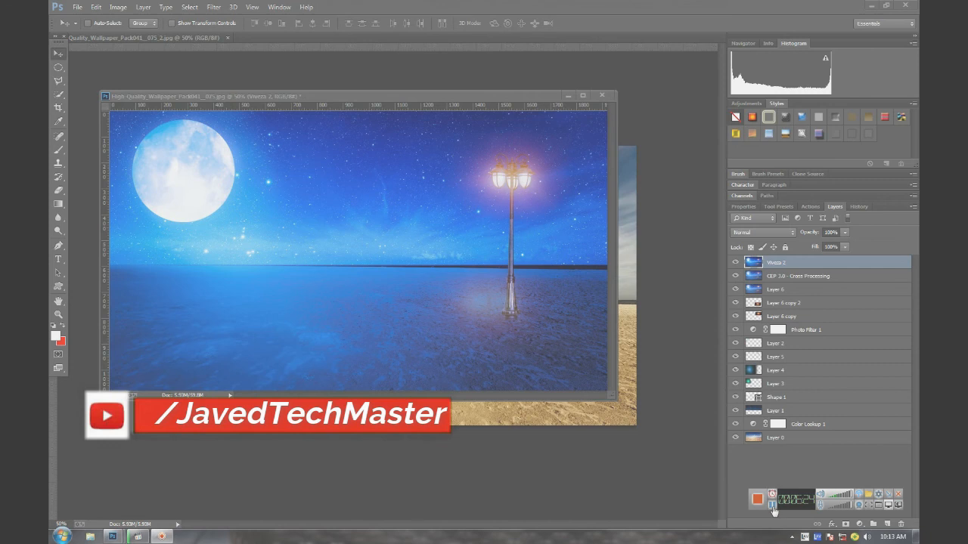
Inspect the finished night scene in a maximized window at 66.7% zoom.
left_click(581, 96)
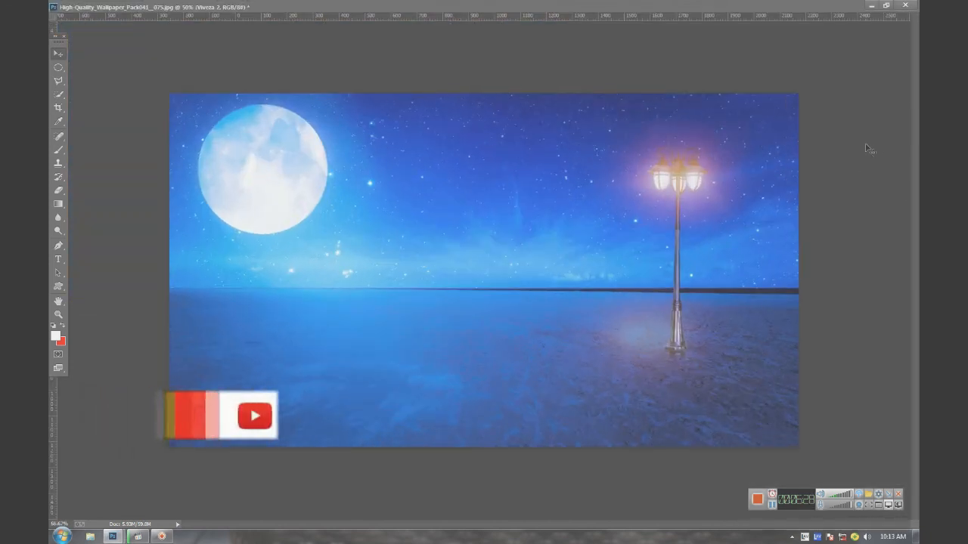
key("ctrl+1")
key("ctrl+minus")
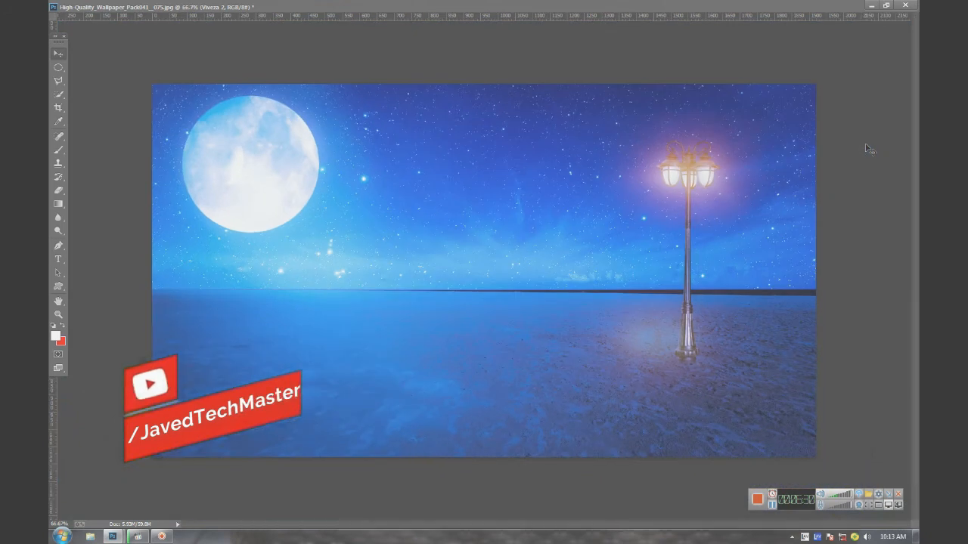
left_click(883, 6)
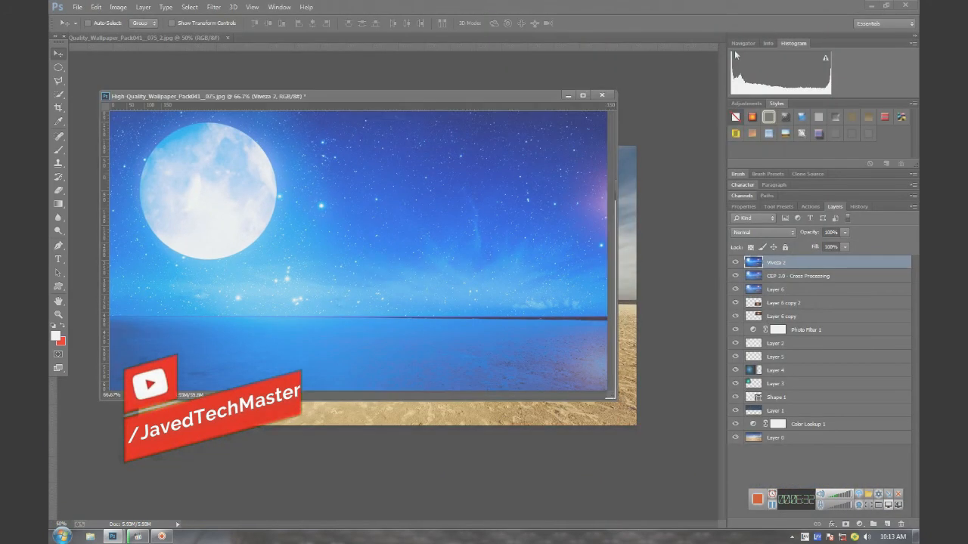
Zoom the night scene to 50% and float the original desert photo in a separate window to its right.
left_click_drag(411, 98, 387, 63)
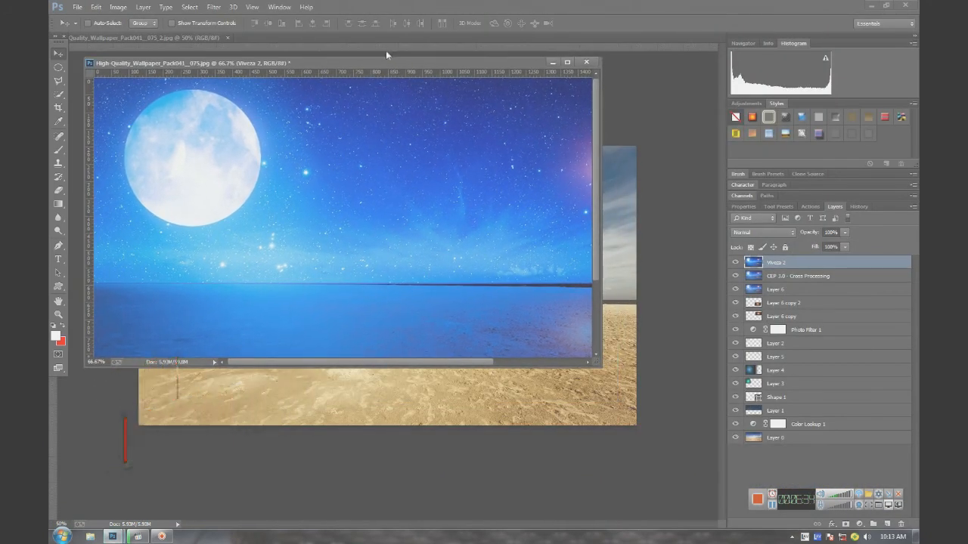
key("ctrl+minus")
key("ctrl+minus")
key("ctrl+plus")
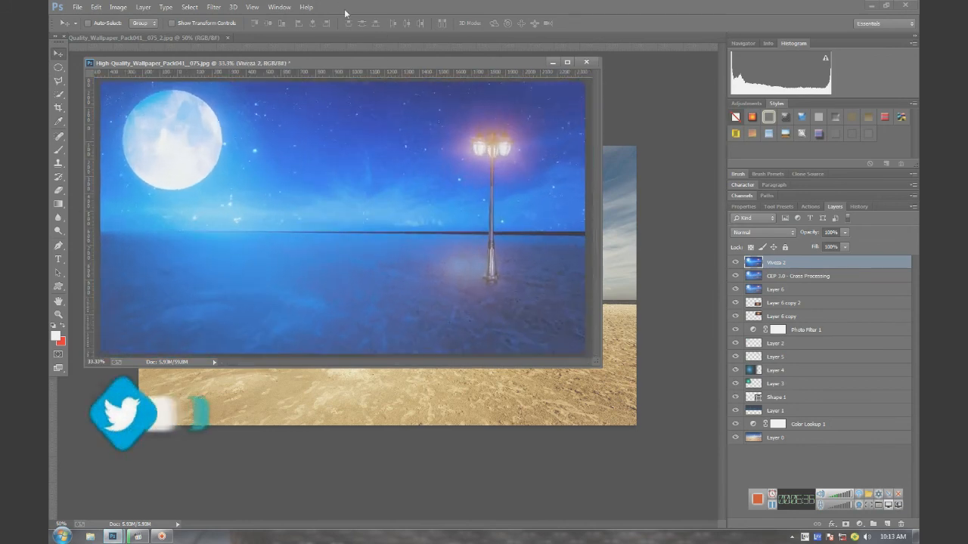
left_click_drag(198, 35, 331, 218)
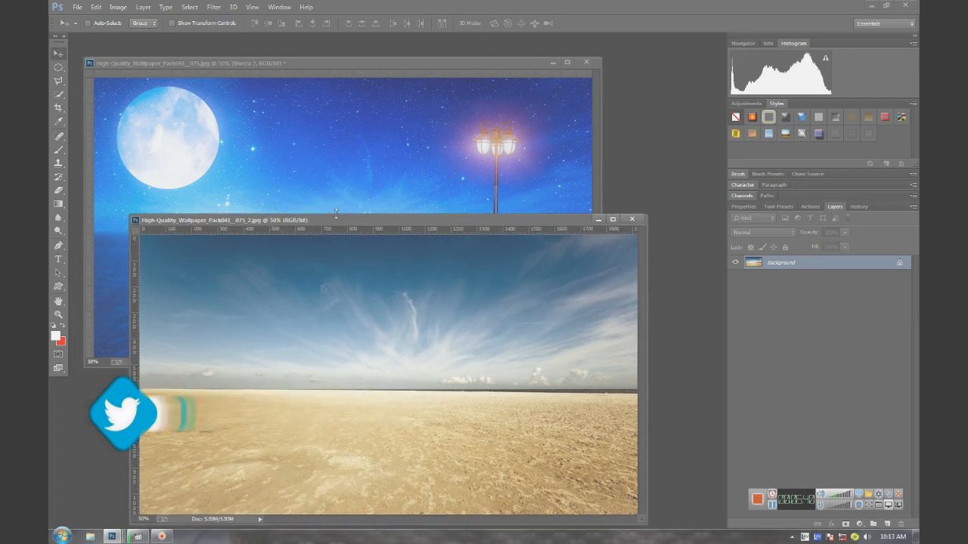
left_click_drag(431, 222, 703, 192)
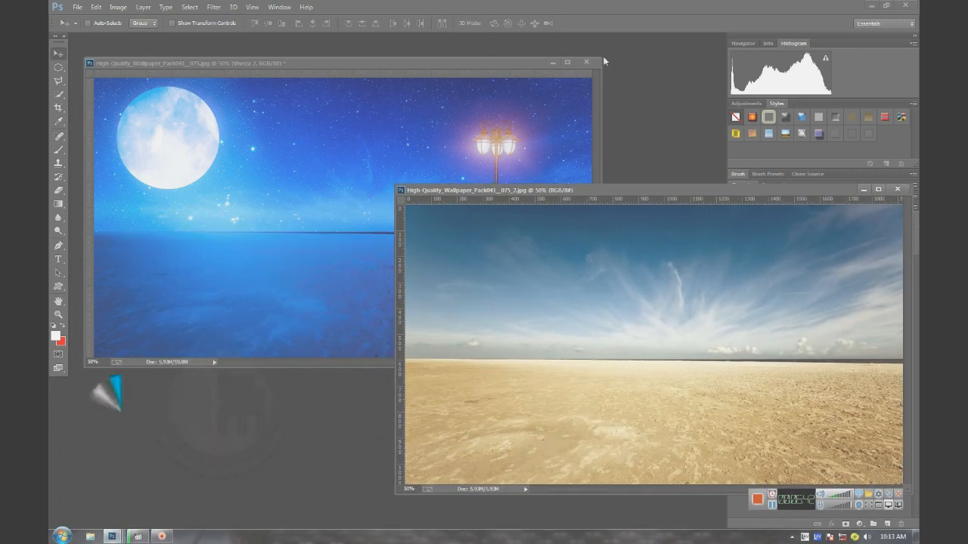
Shrink and reposition the night scene's window and zoom it to 33.3% so the whole lamp and moon fit.
left_click_drag(602, 56, 400, 115)
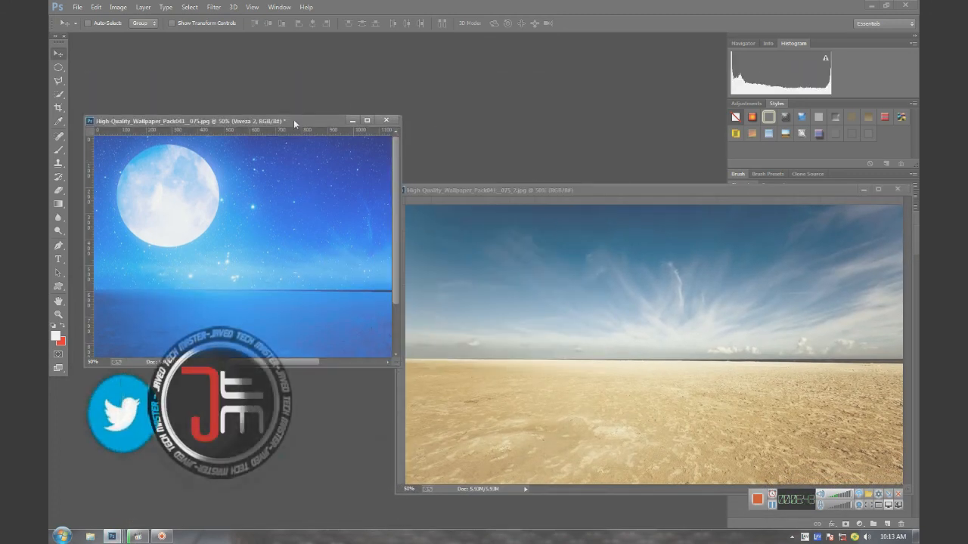
left_click_drag(293, 119, 279, 63)
key("ctrl+minus")
key("ctrl+minus")
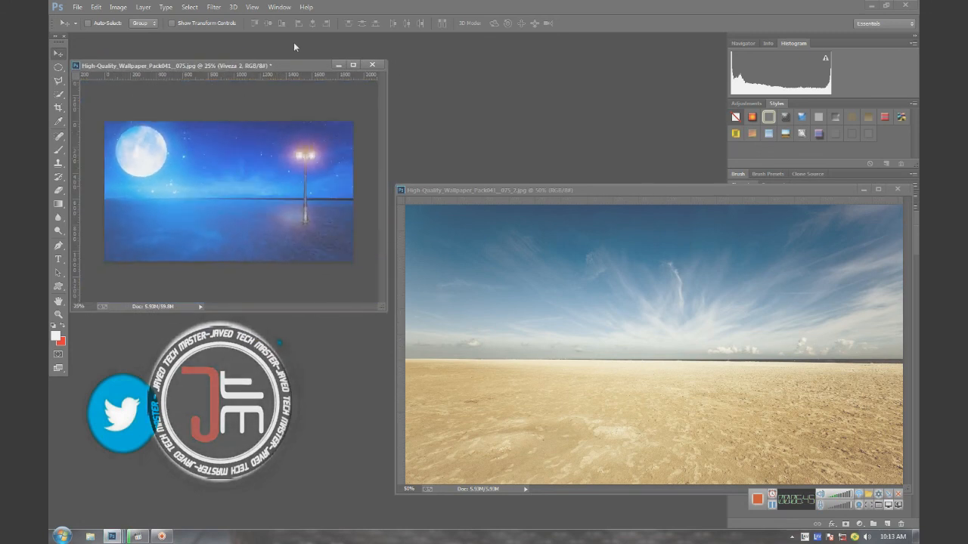
key("ctrl+plus")
Shrink the original desert photo's window, zoom it to 33.3% and align it beside the night scene for comparison.
left_click_drag(586, 193, 583, 2)
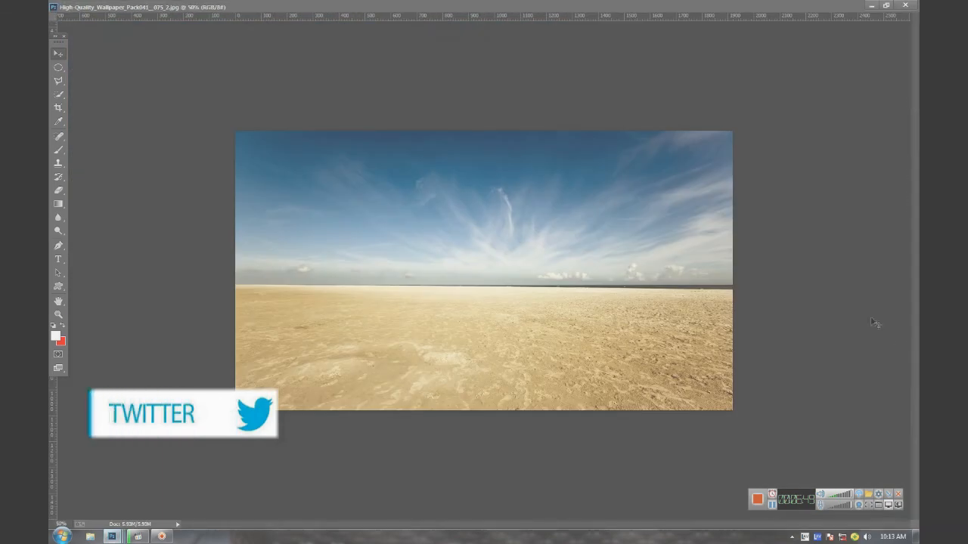
left_click(886, 5)
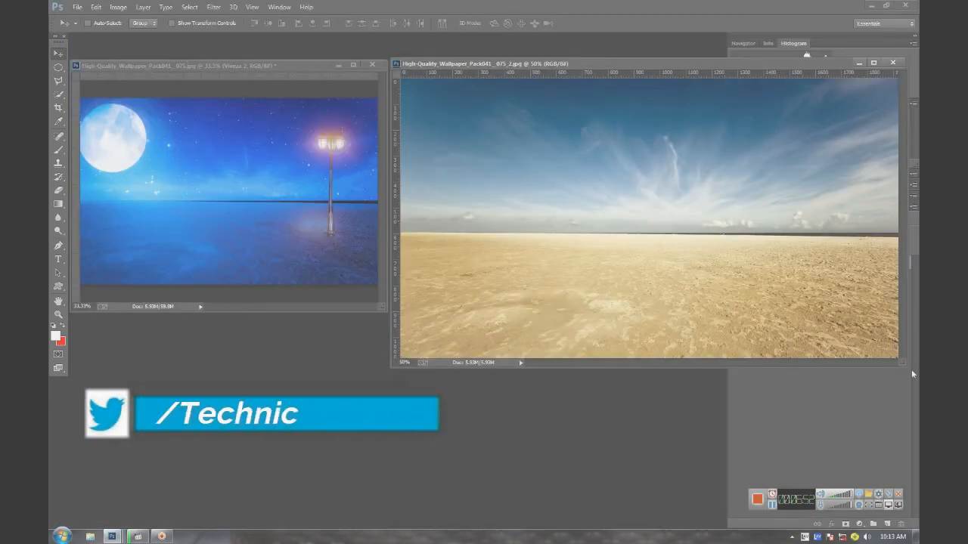
left_click_drag(911, 369, 715, 288)
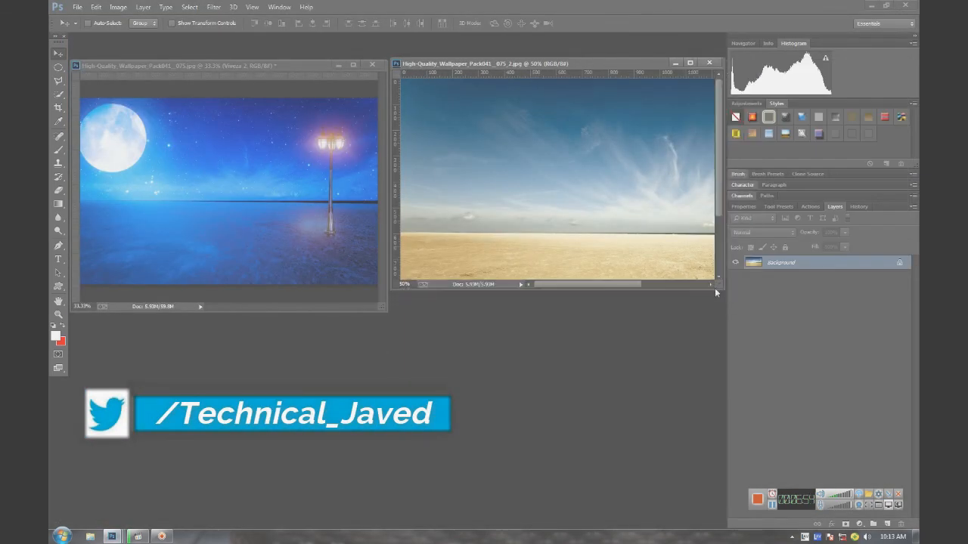
key("ctrl+minus")
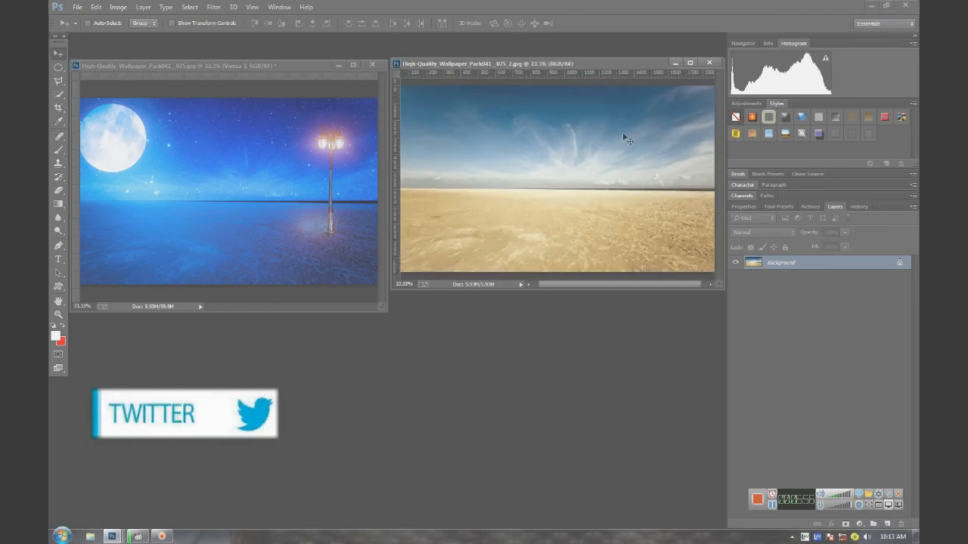
left_click_drag(573, 64, 573, 80)
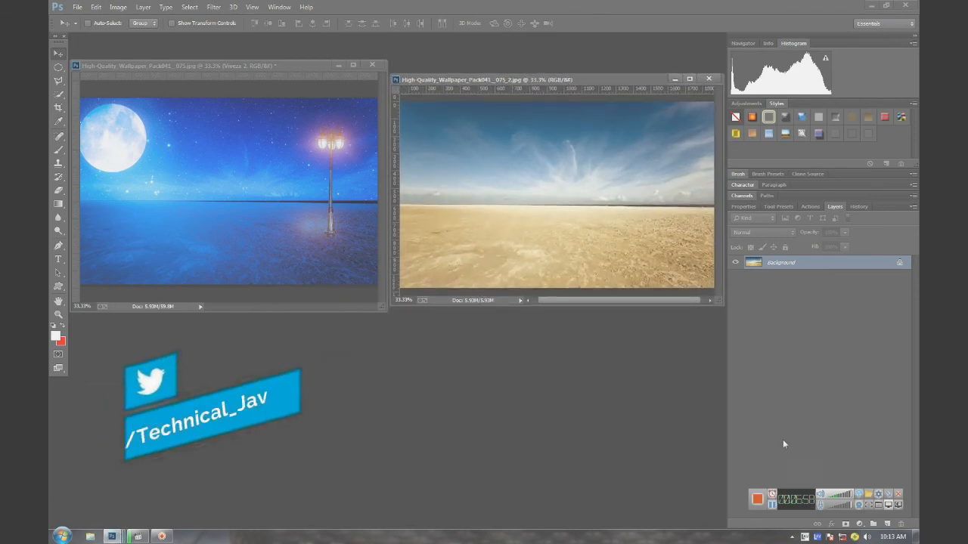